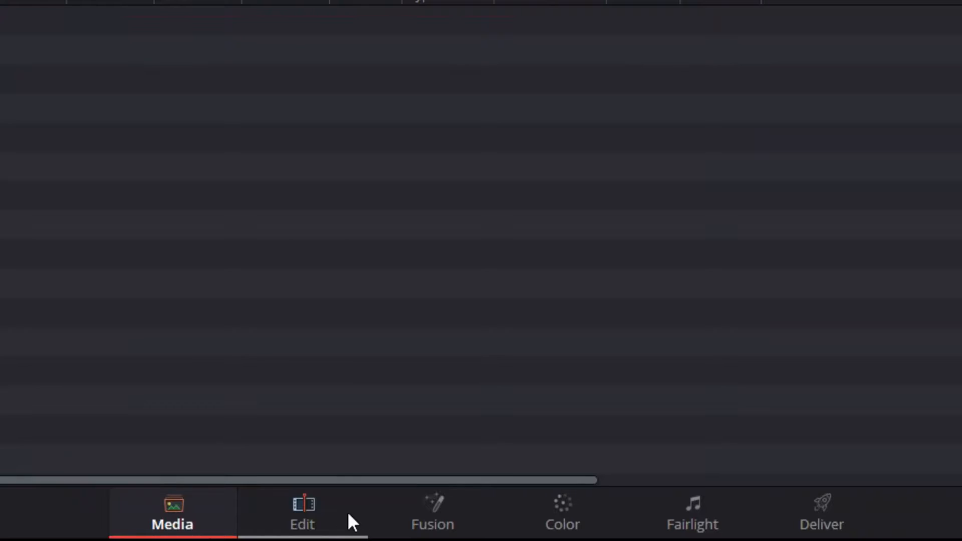
On the Edit page, start an AAF, EDL, XML timeline import using the file LOOK_EXERCISE_SHOOTSCHOOL.xml
left_click(403, 535)
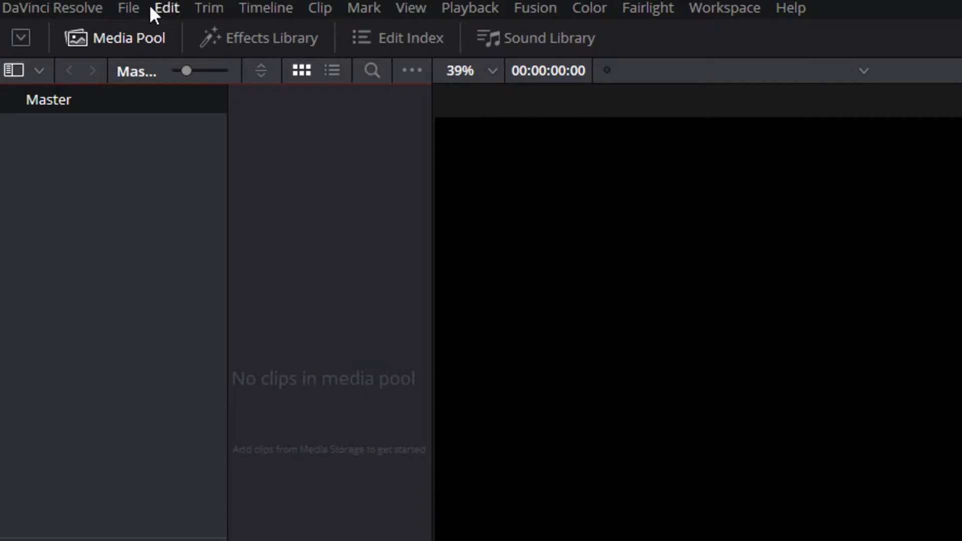
left_click(128, 7)
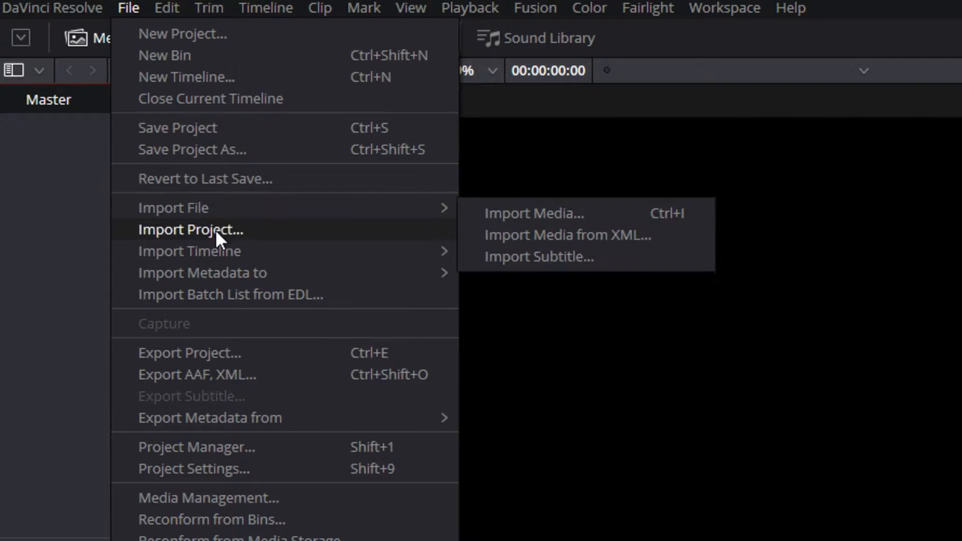
mouse_move(219, 252)
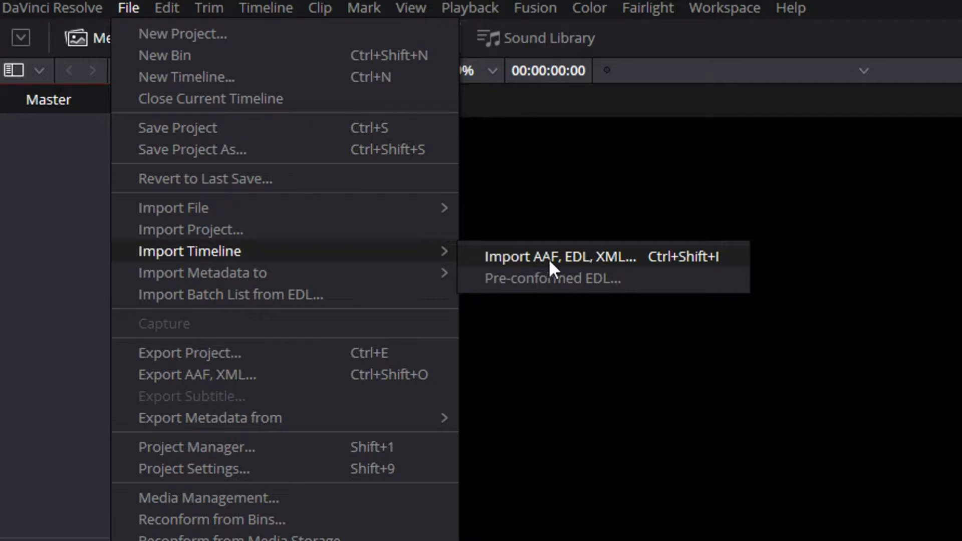
left_click(617, 254)
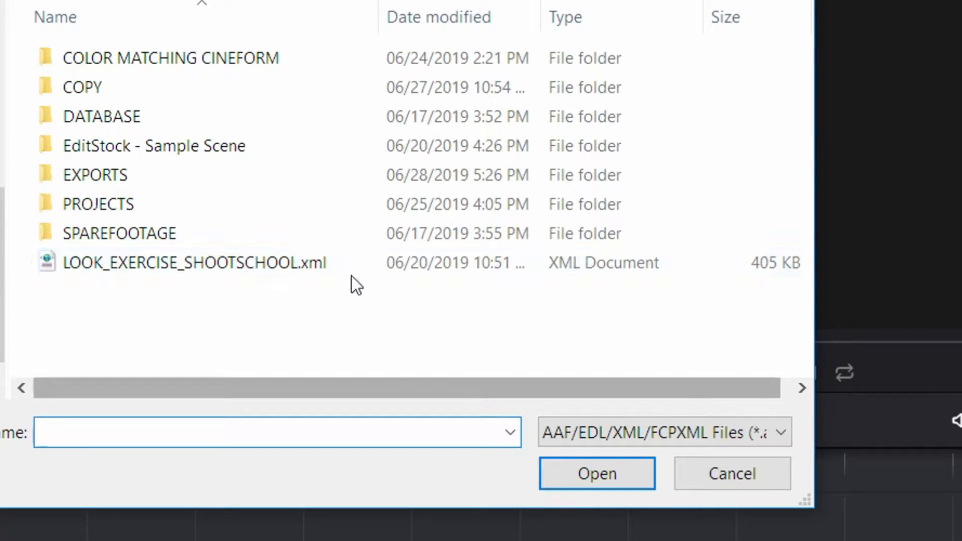
left_click(225, 268)
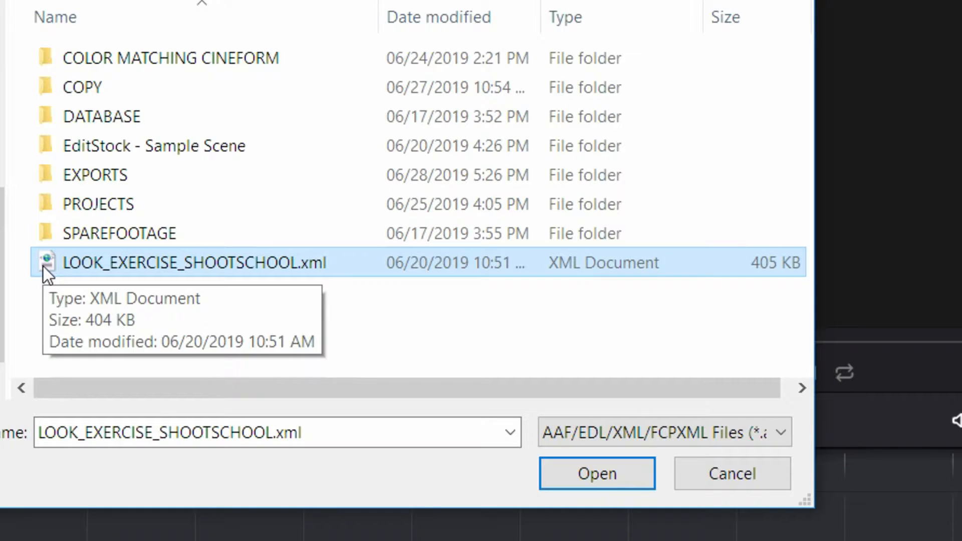
left_click(378, 314)
left_click(271, 267)
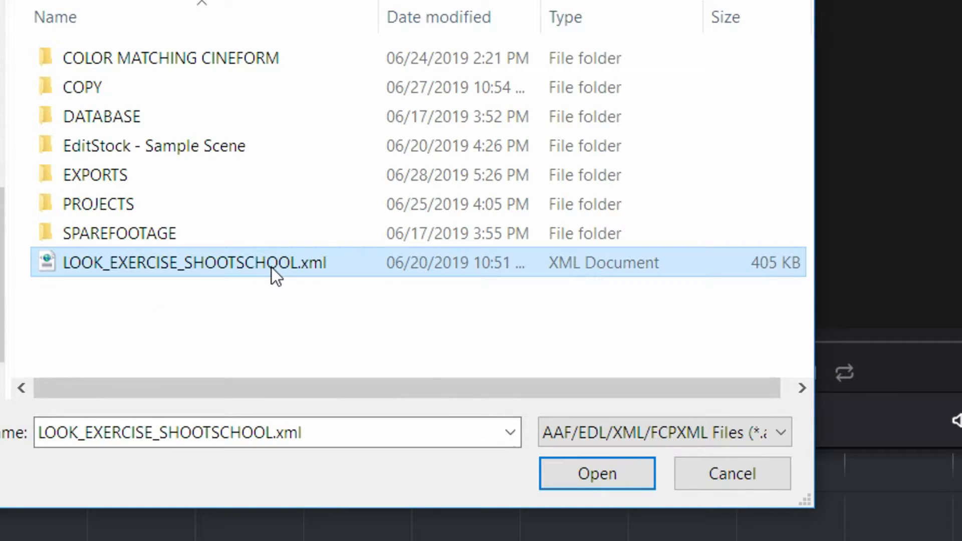
left_click(576, 477)
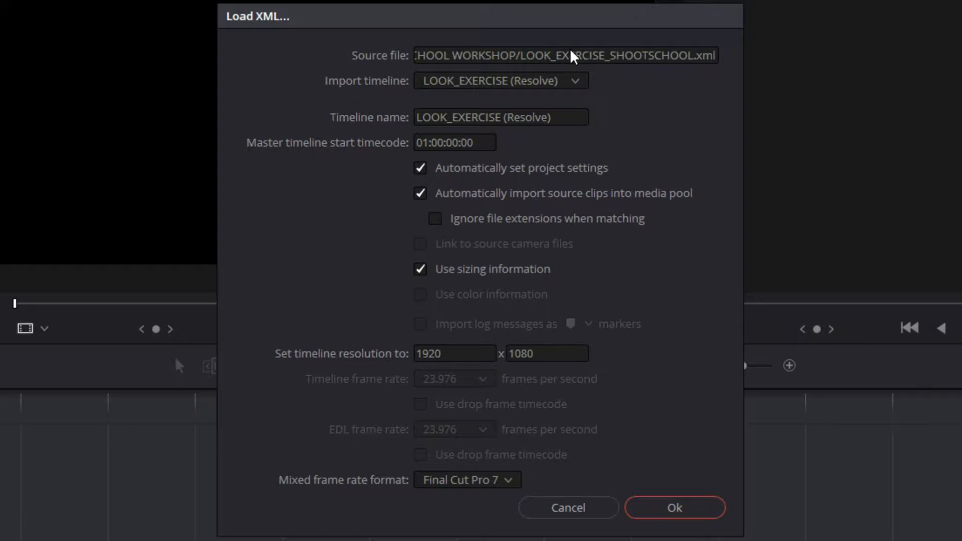
Check which timelines the loaded XML offers for import
left_click(535, 84)
left_click(535, 84)
left_click(535, 85)
left_click(535, 84)
left_click(473, 82)
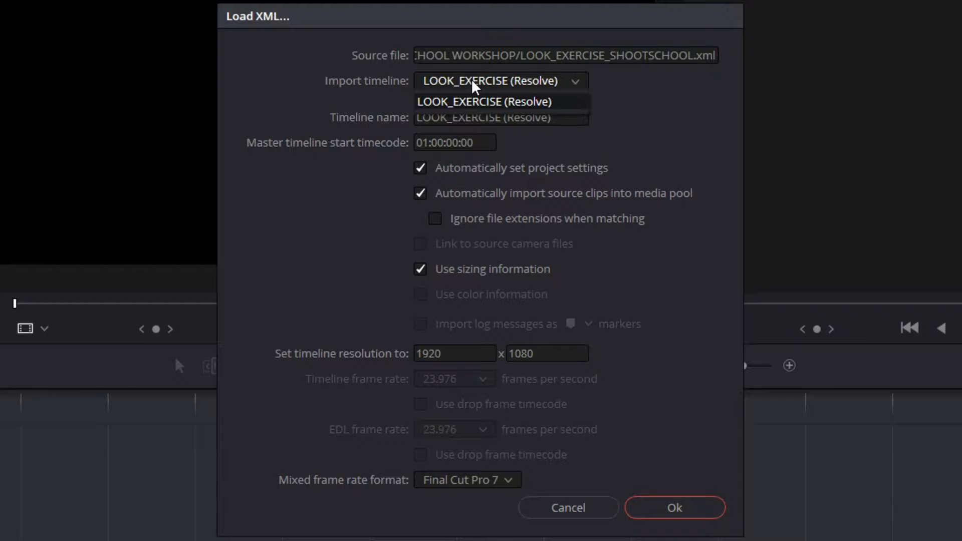
left_click(474, 85)
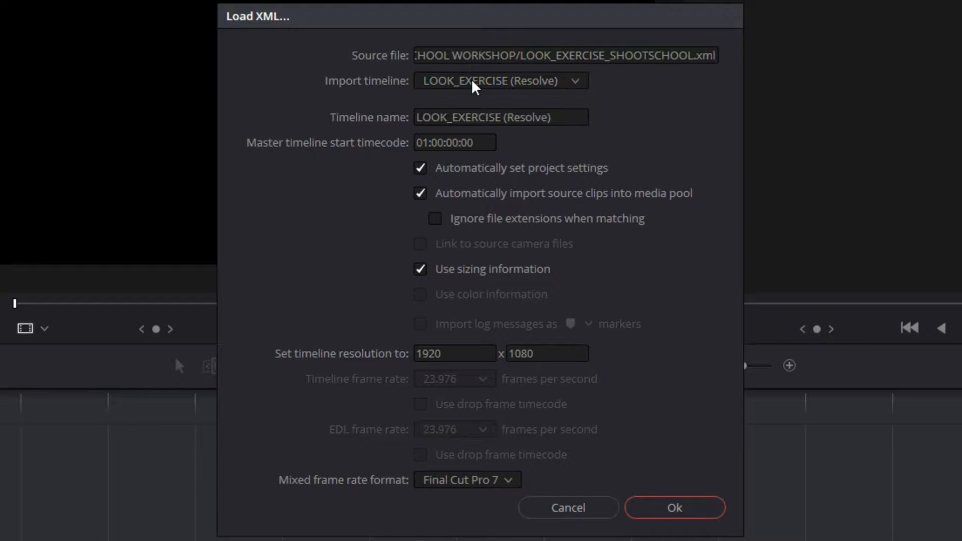
left_click(474, 85)
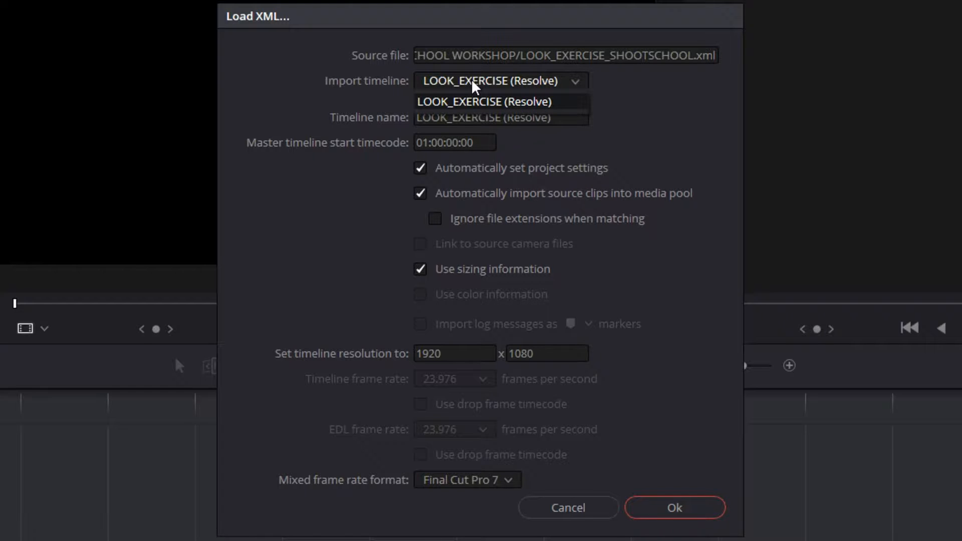
left_click(474, 85)
left_click(474, 85)
left_click(474, 85)
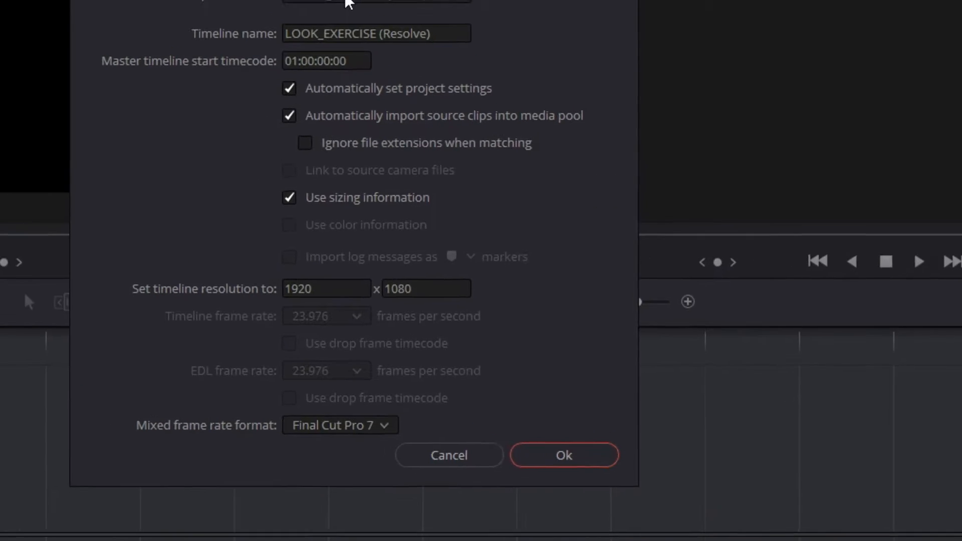
Rename the timeline being imported to "LOOK_EXERCISE GRADK G"
left_click(439, 33)
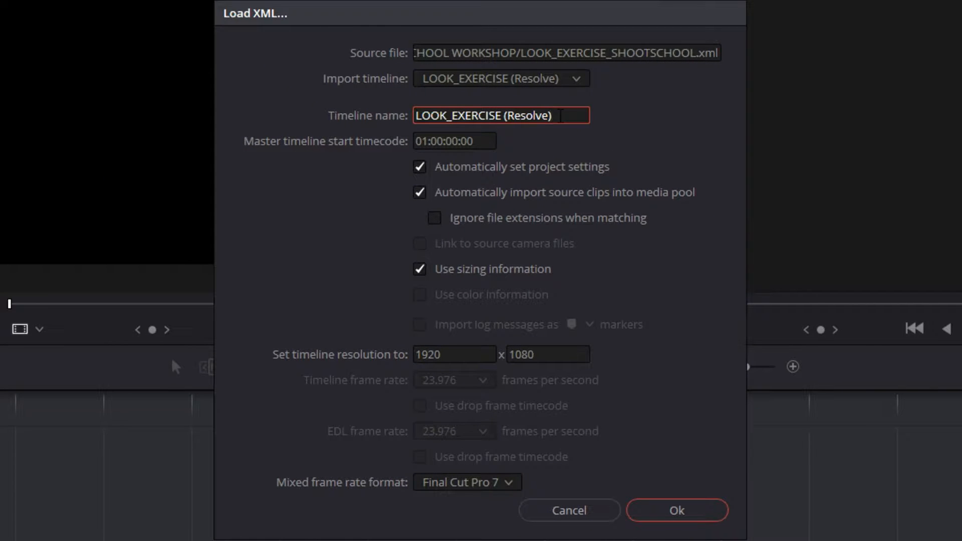
left_click_drag(561, 116, 504, 119)
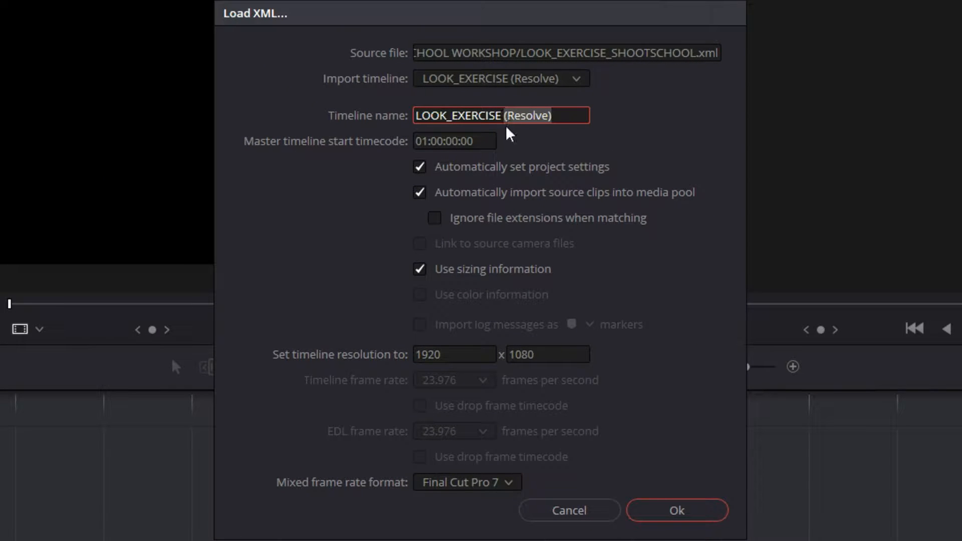
type("GRADK G")
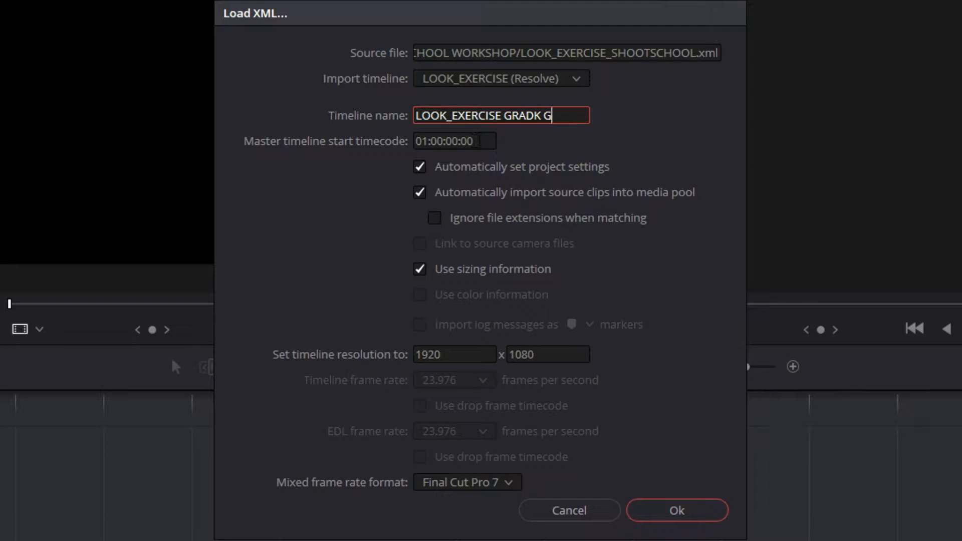
Review the master start timecode, timeline resolution and mixed frame rate format options of the XML import
left_click(477, 141)
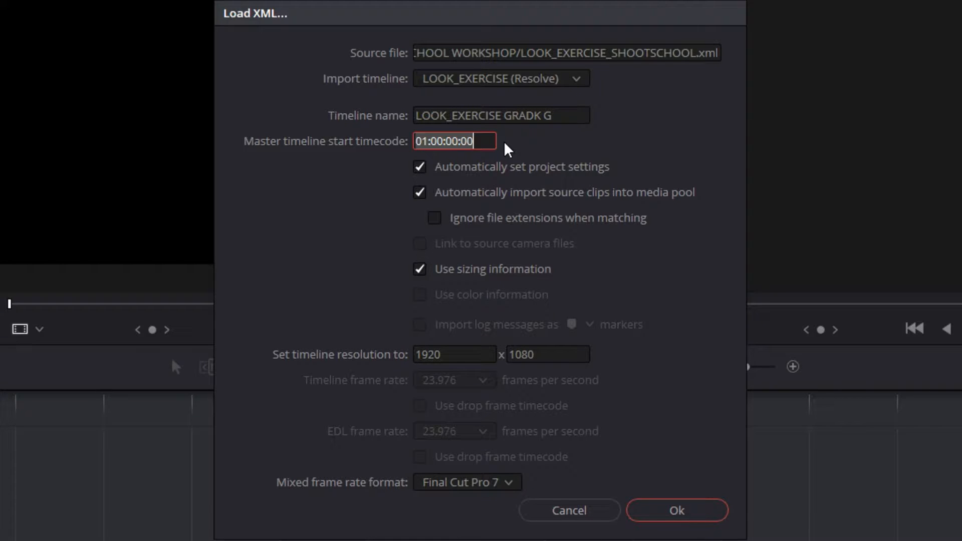
left_click(428, 143)
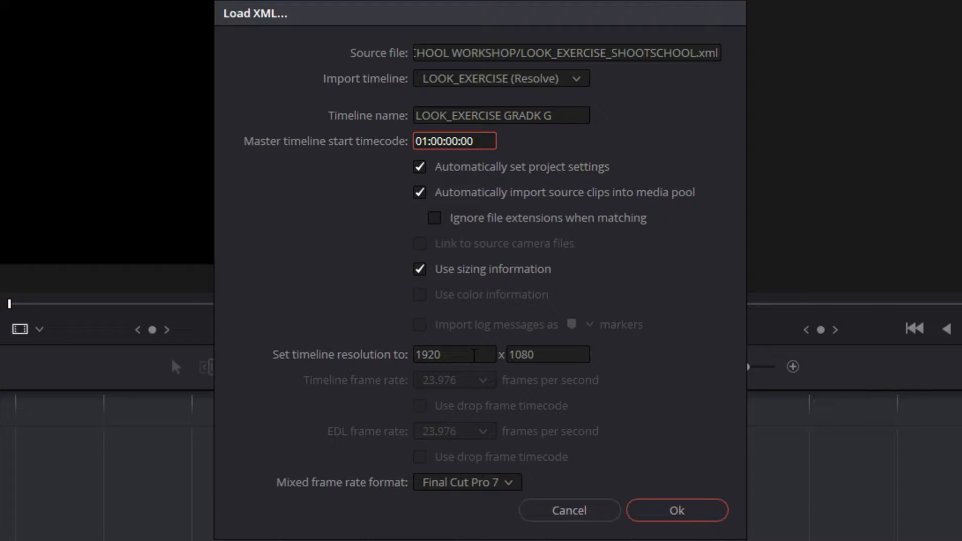
left_click(473, 355)
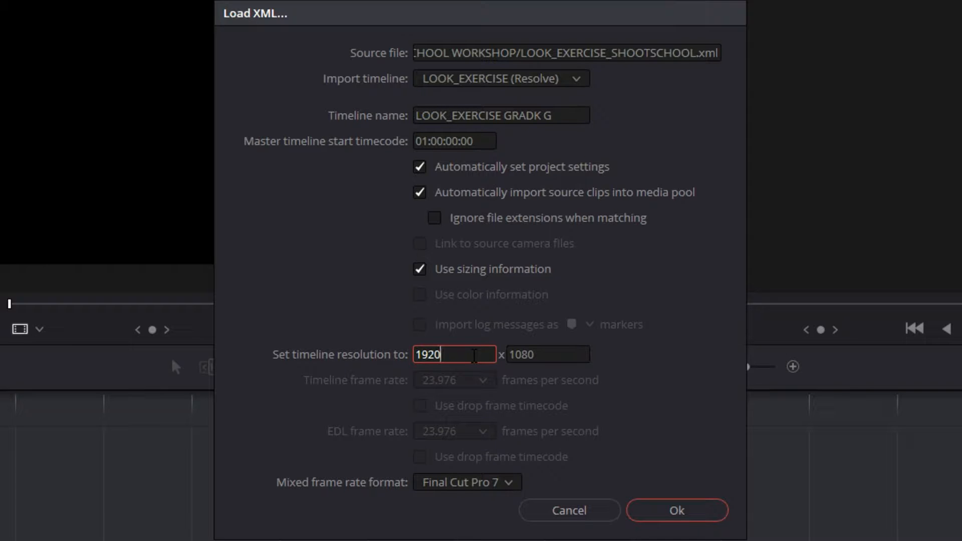
left_click(478, 482)
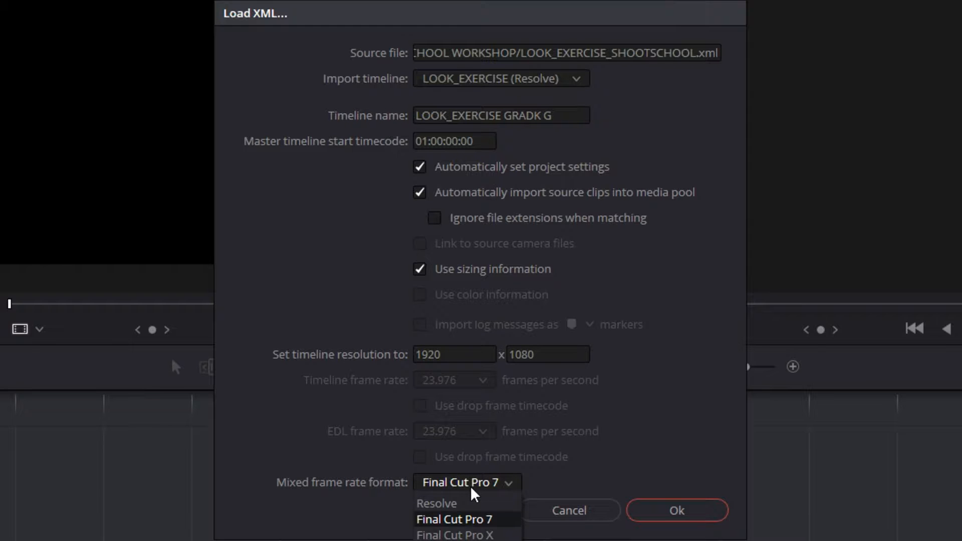
left_click(472, 490)
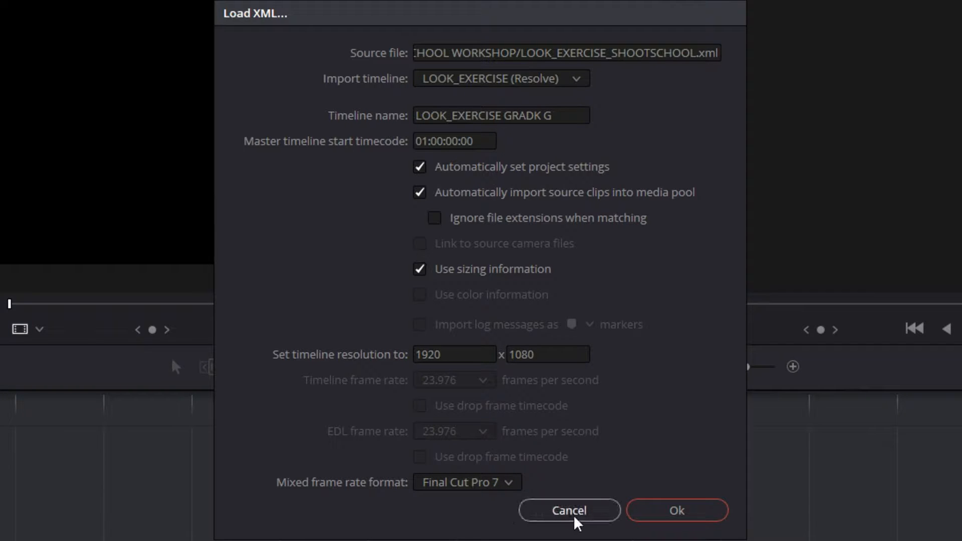
Import the timeline, choosing the SHOOTSCHOOL WORKSHOP folder on drive D as the location of the missing source clips
left_click(665, 513)
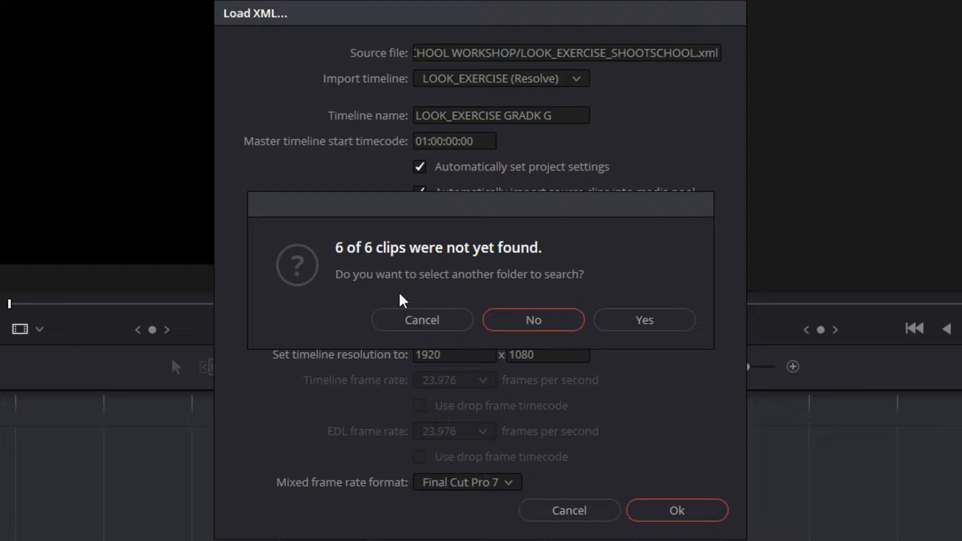
left_click(630, 319)
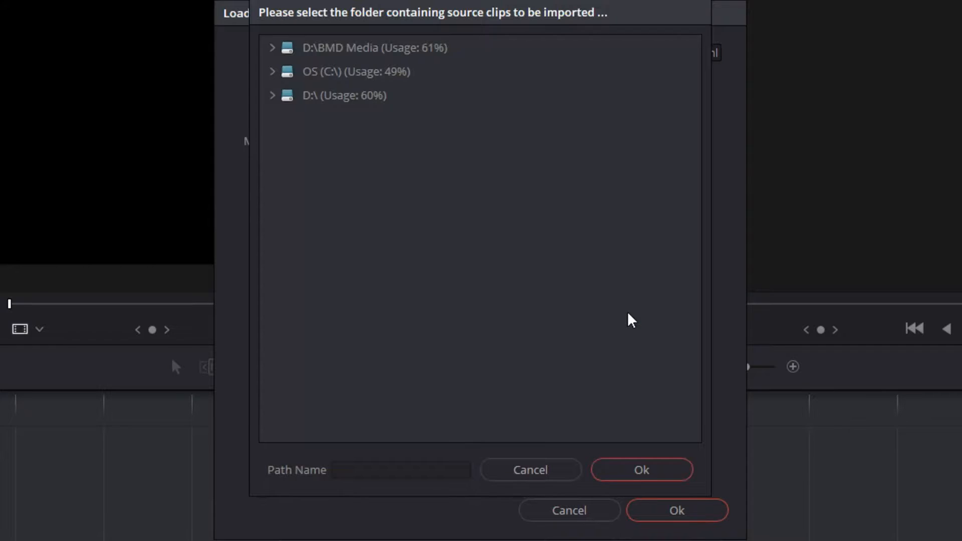
double_click(378, 105)
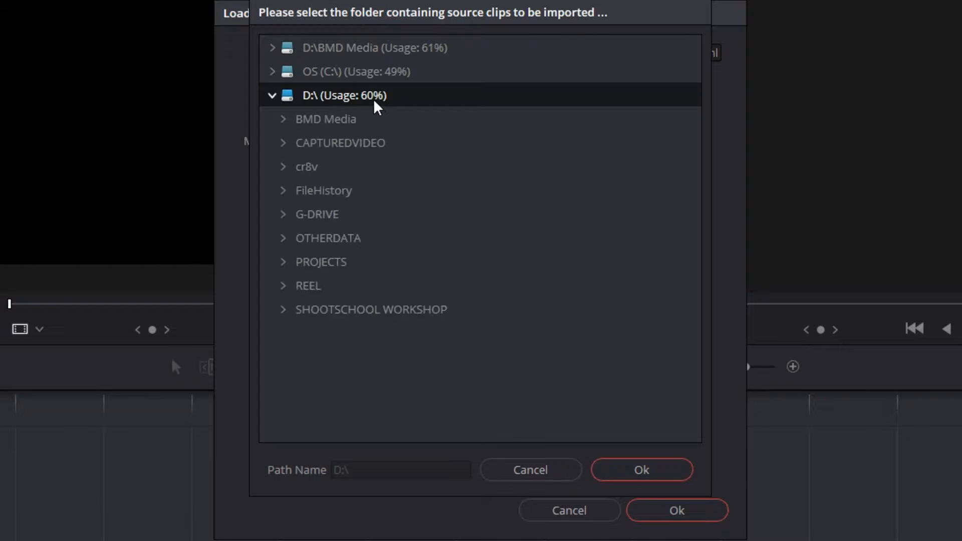
left_click(417, 313)
left_click(283, 309)
scroll(436, 313, "down", 1)
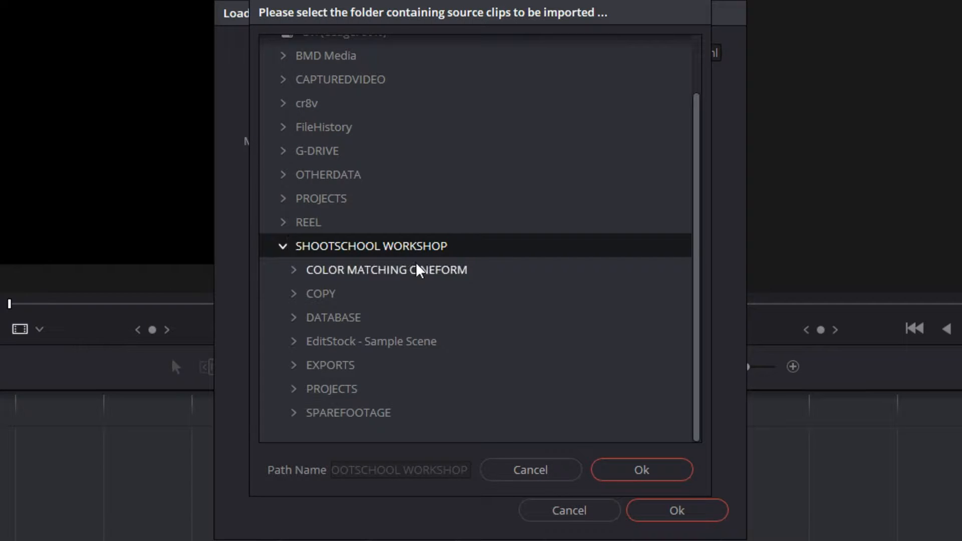
left_click(649, 478)
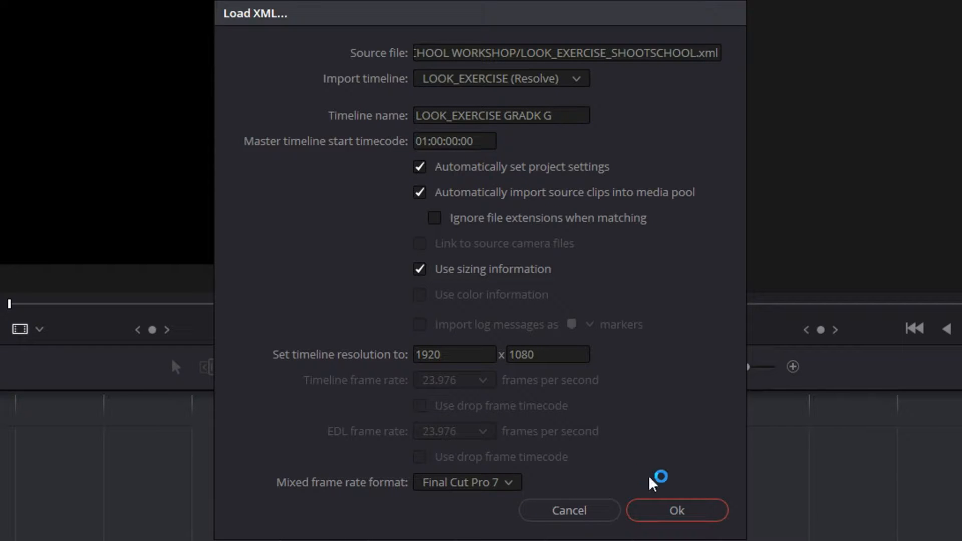
left_click(658, 509)
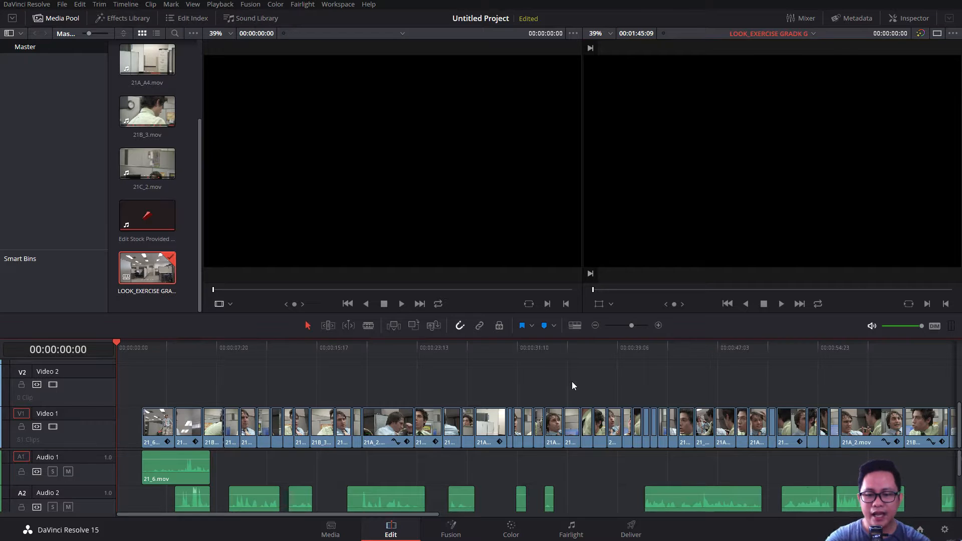
Fit the whole imported timeline in view and scrub through the edit to about 00:00:41:21
key("shift+z")
scroll(913, 469, "down", 1)
scroll(907, 481, "up", 1)
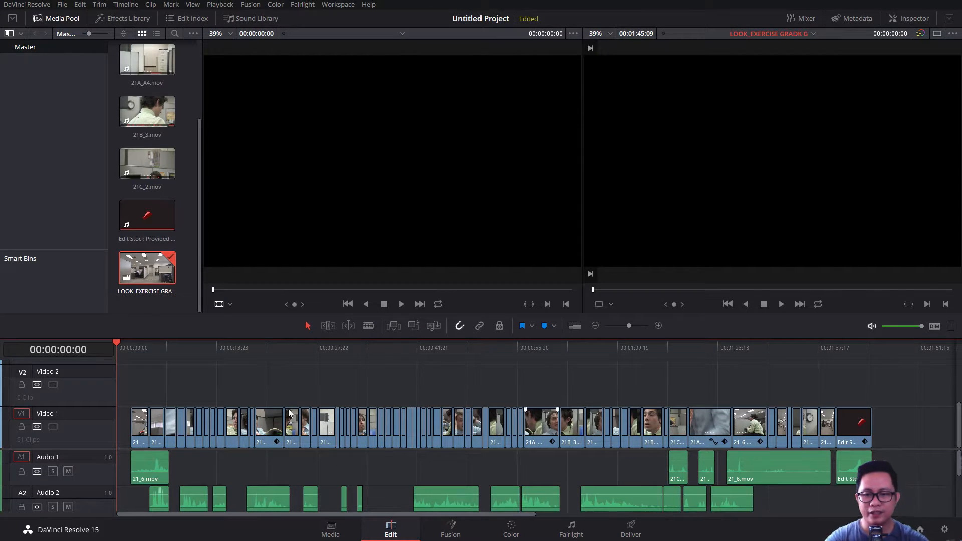
left_click_drag(209, 350, 416, 350)
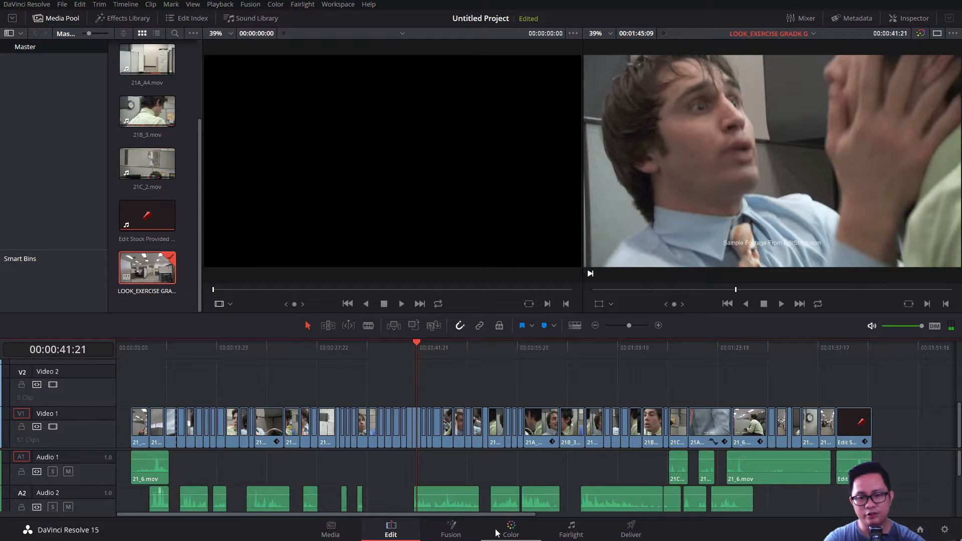
View clip 29 on the Color page, and return to the Edit page with the playhead at the timeline start
left_click(511, 531)
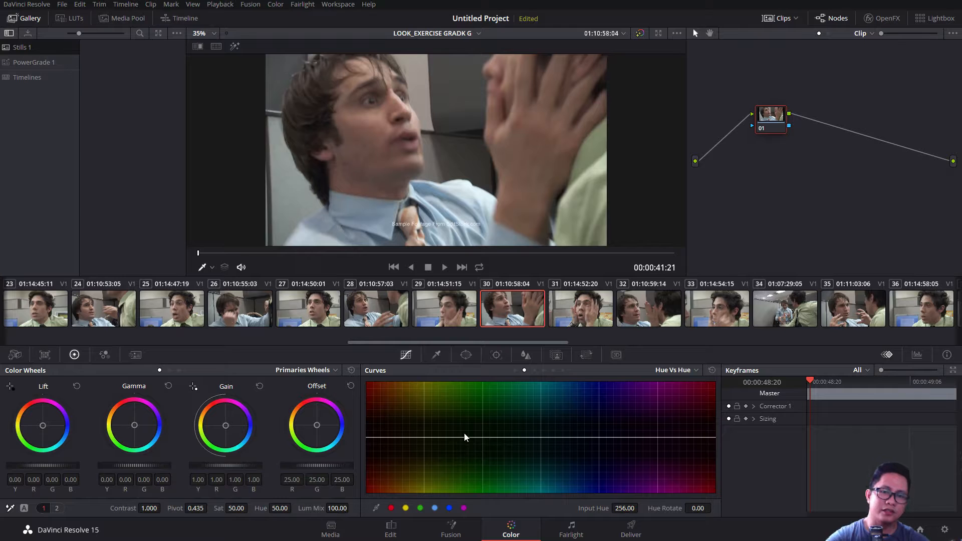
left_click(436, 323)
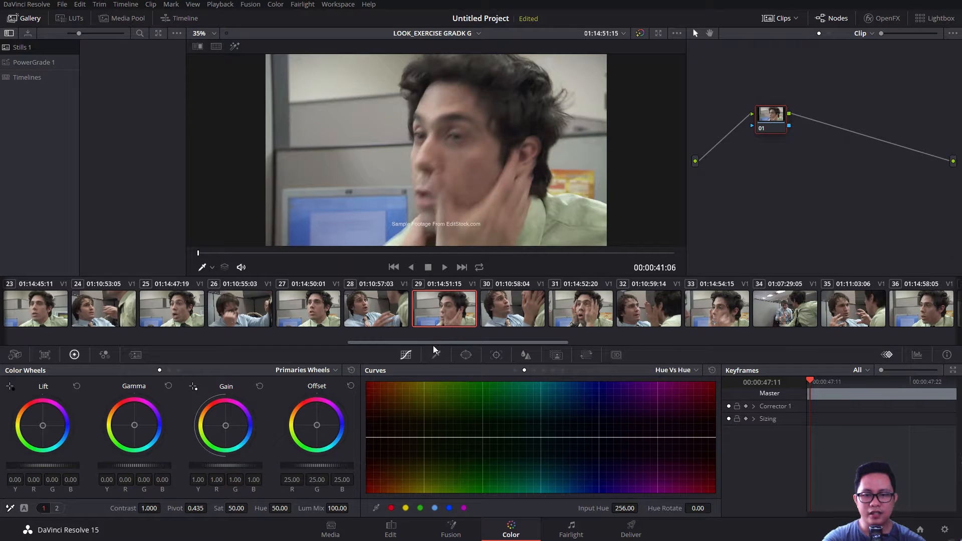
left_click(390, 530)
left_click_drag(333, 360, 119, 364)
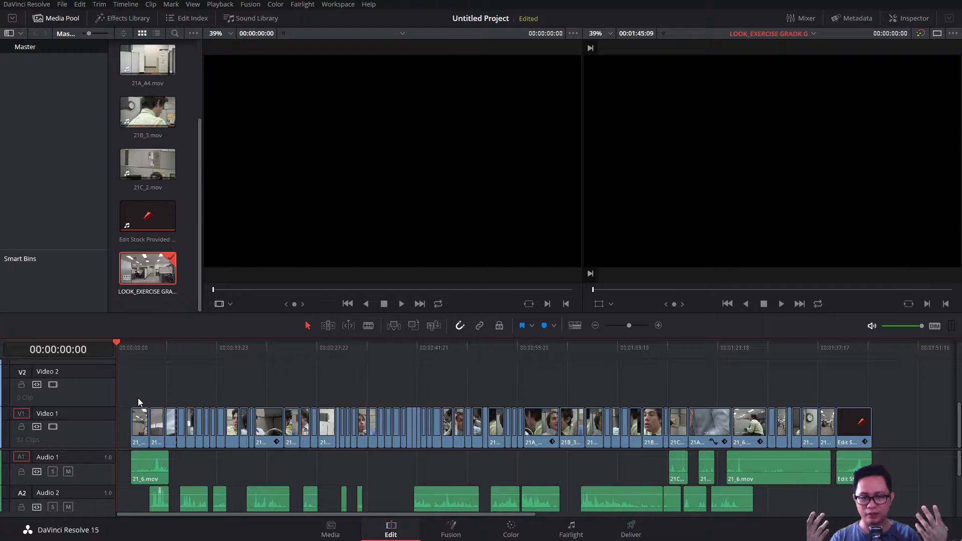
Grade the first clip on the Color page with gamma 0.07, gain 0.89 and contrast 1.500, and apply the look to the other clips
key("shift+6")
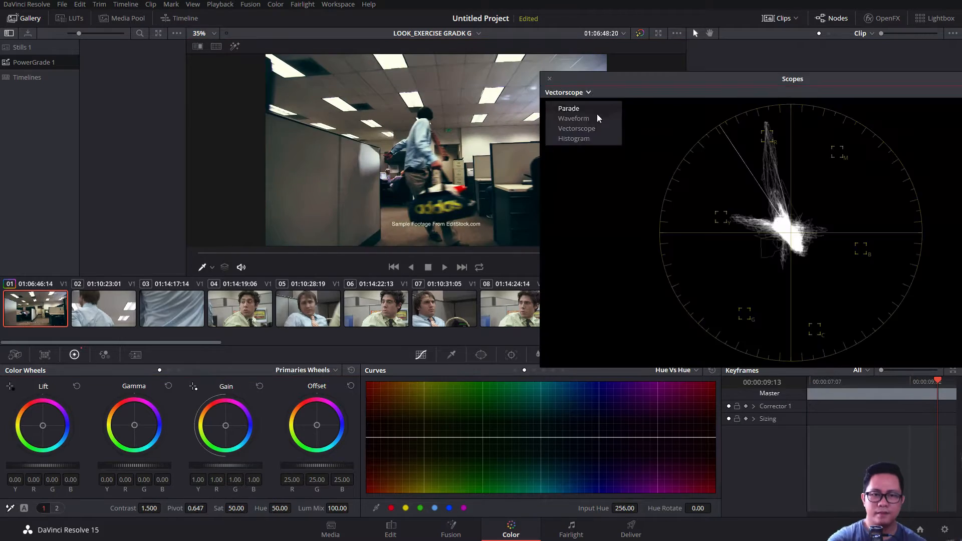
left_click(561, 110)
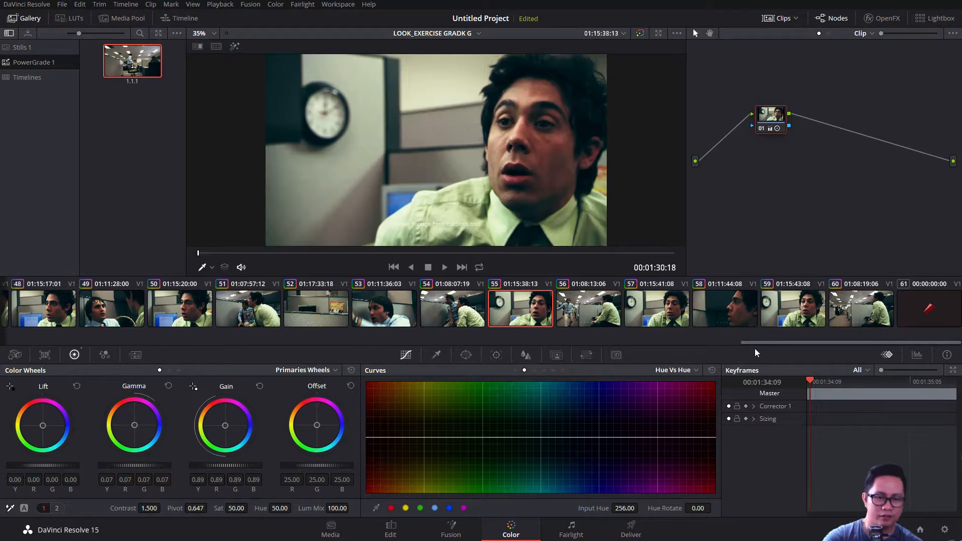
left_click_drag(757, 351, 3, 288)
Save the project as djfslahfdlakfdha and open the Deliver page for the graded timeline
key("ctrl+s")
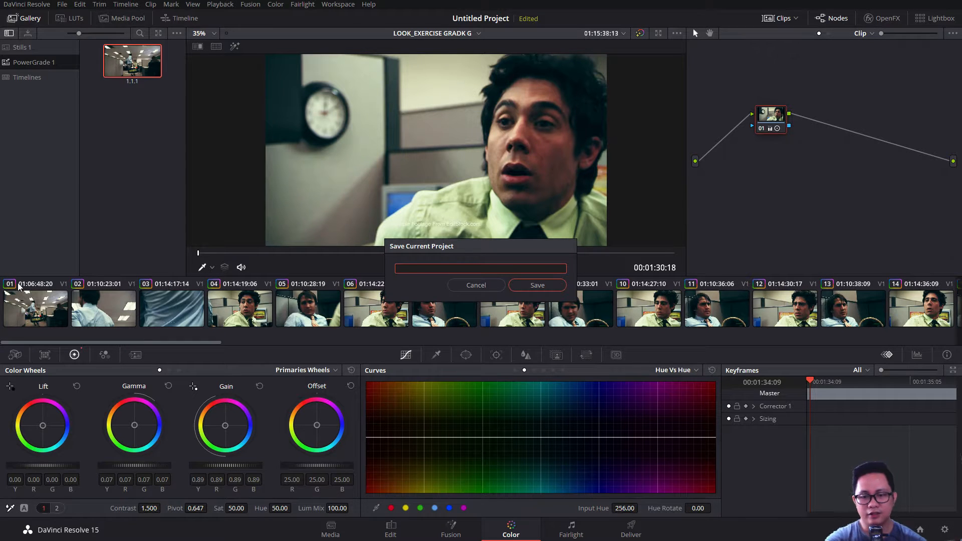
key("Escape")
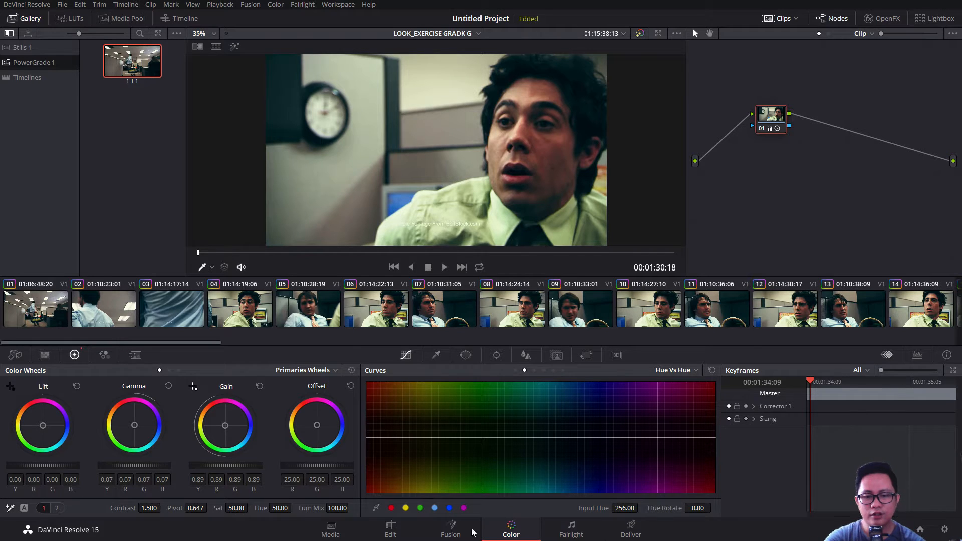
left_click(397, 530)
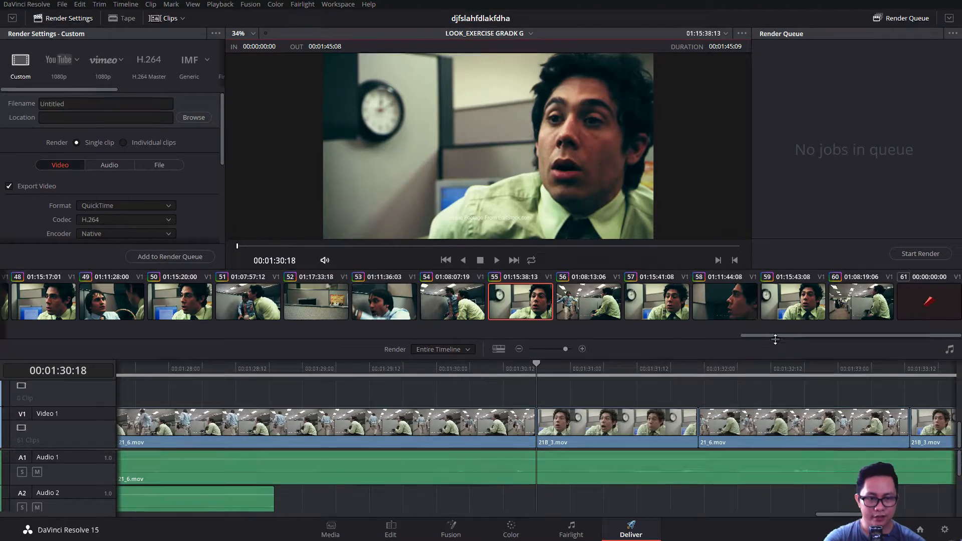
left_click_drag(775, 339, 3, 318)
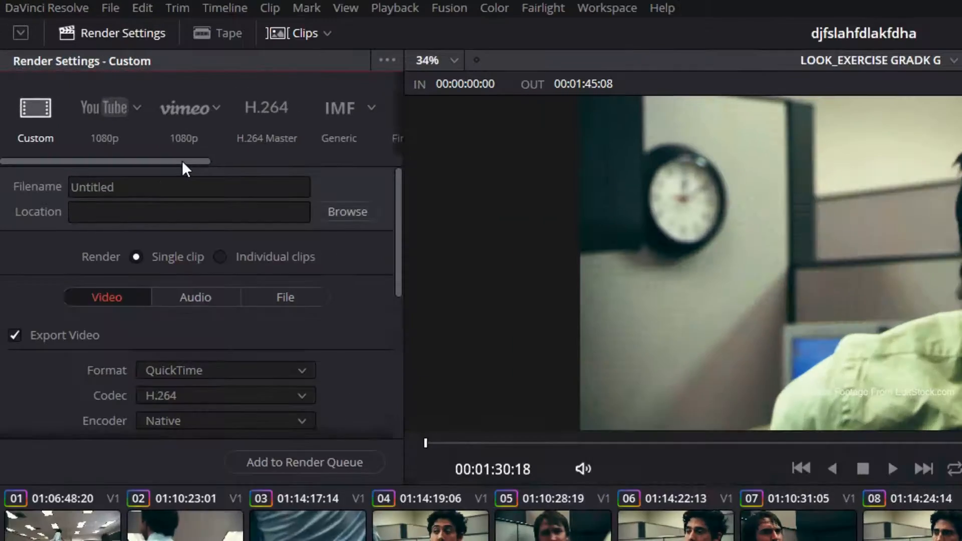
Compare the interchange render presets and choose Premiere XML for the graded timeline
left_click_drag(103, 90, 181, 92)
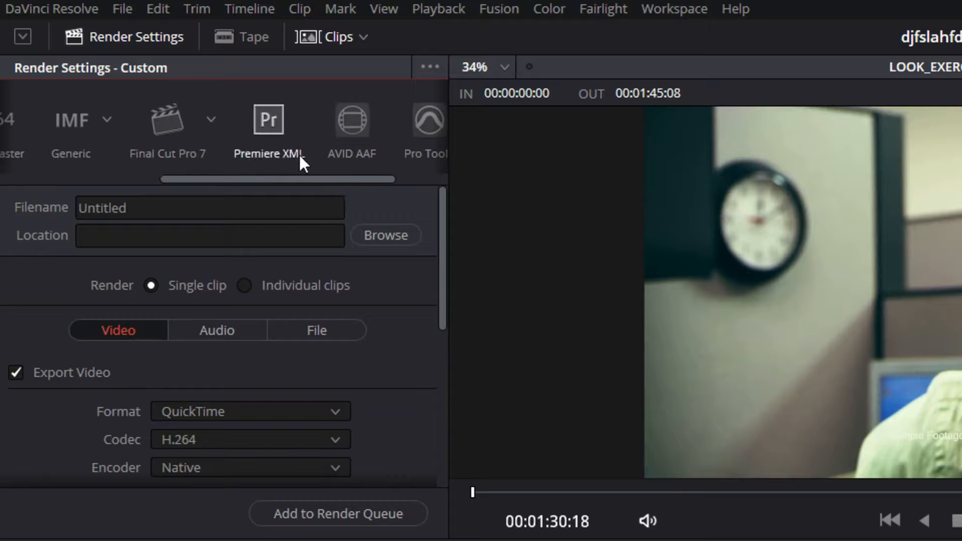
left_click(280, 149)
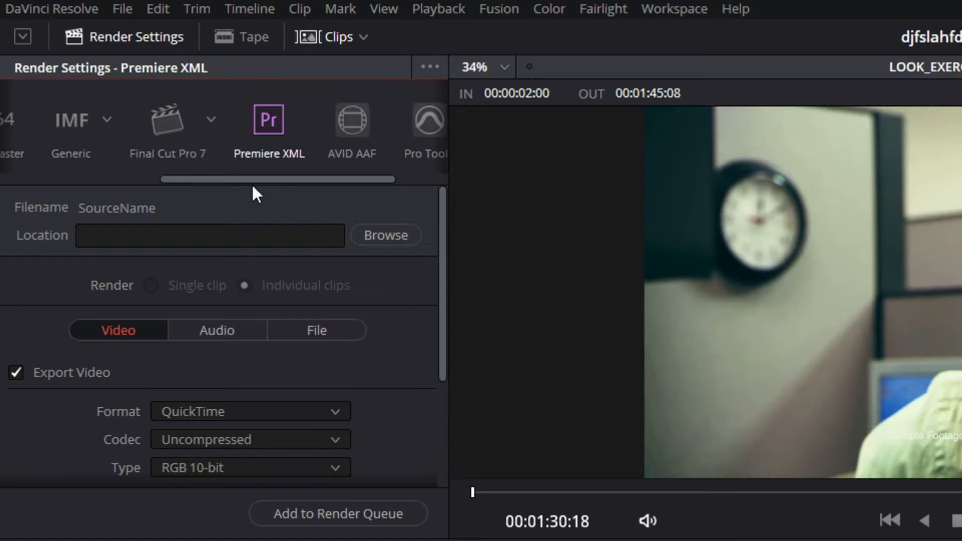
left_click(179, 134)
left_click(244, 127)
left_click(361, 125)
left_click(238, 136)
left_click(175, 131)
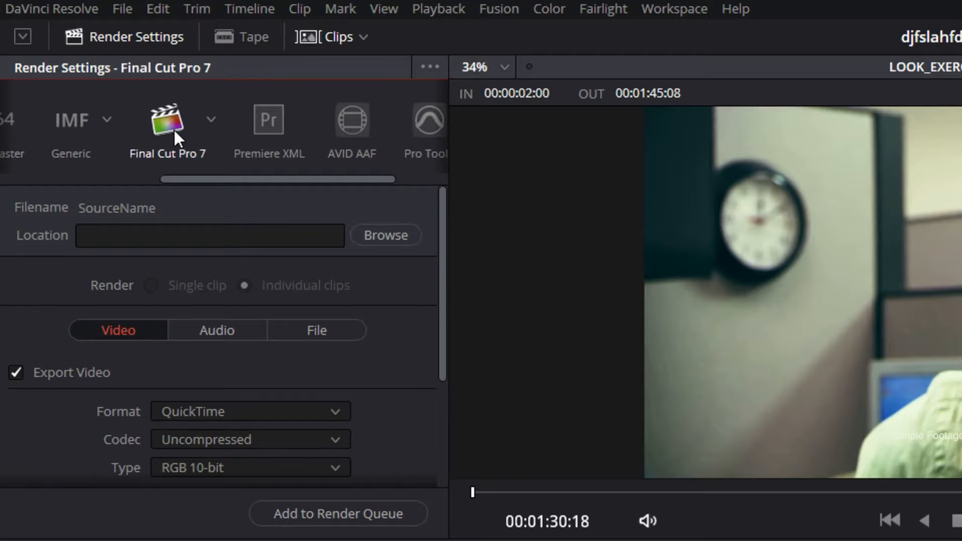
left_click(262, 131)
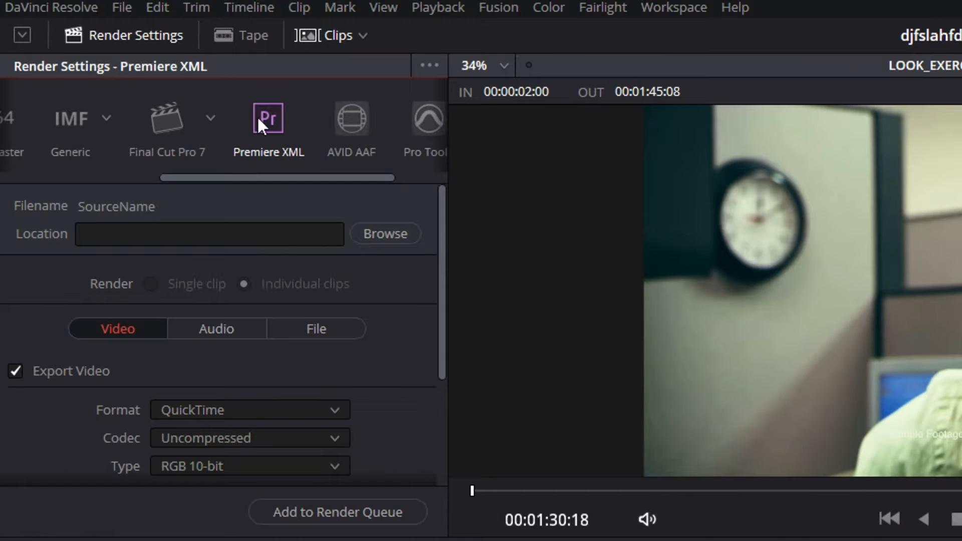
Browse for the render location and create a new folder inside SHOOTSCHOOL WORKSHOP on drive D
left_click(399, 241)
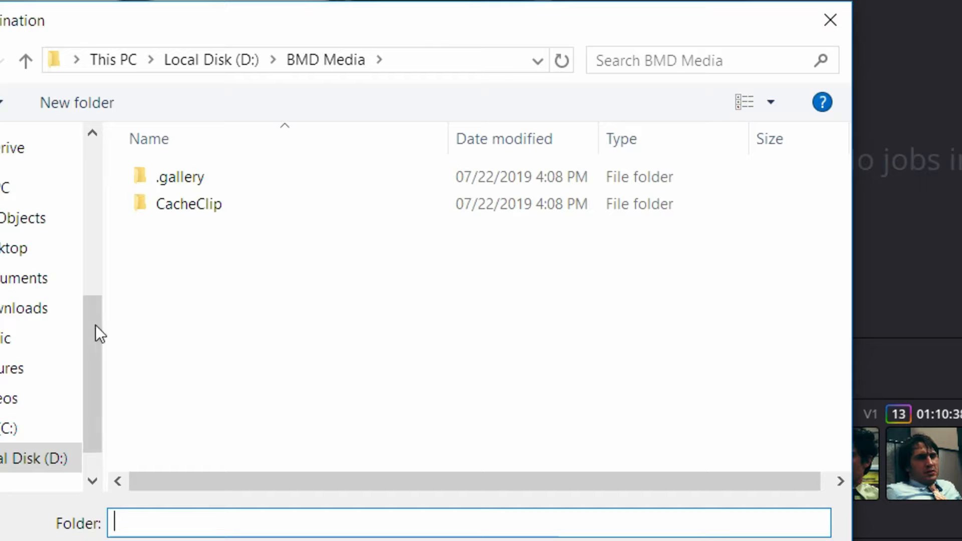
left_click_drag(96, 325, 110, 194)
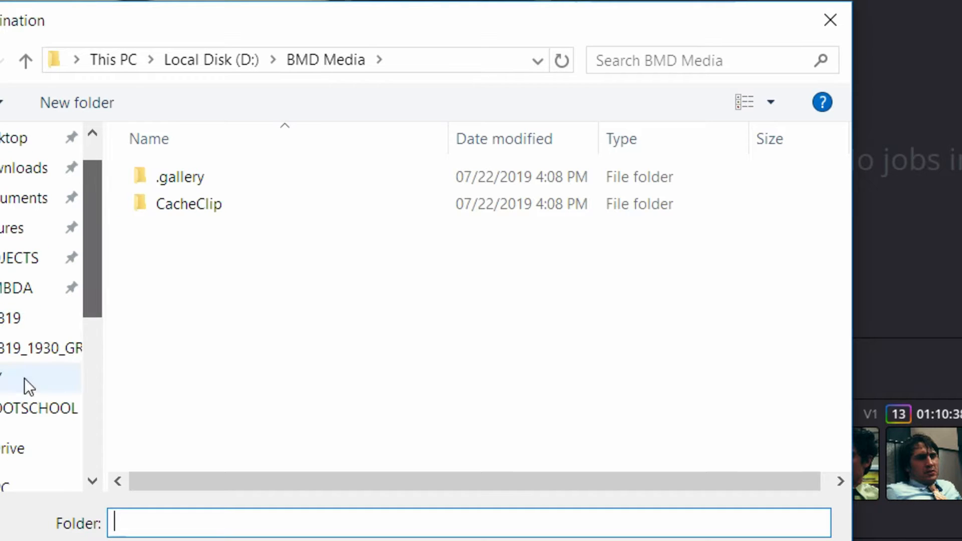
left_click(32, 417)
left_click(127, 102)
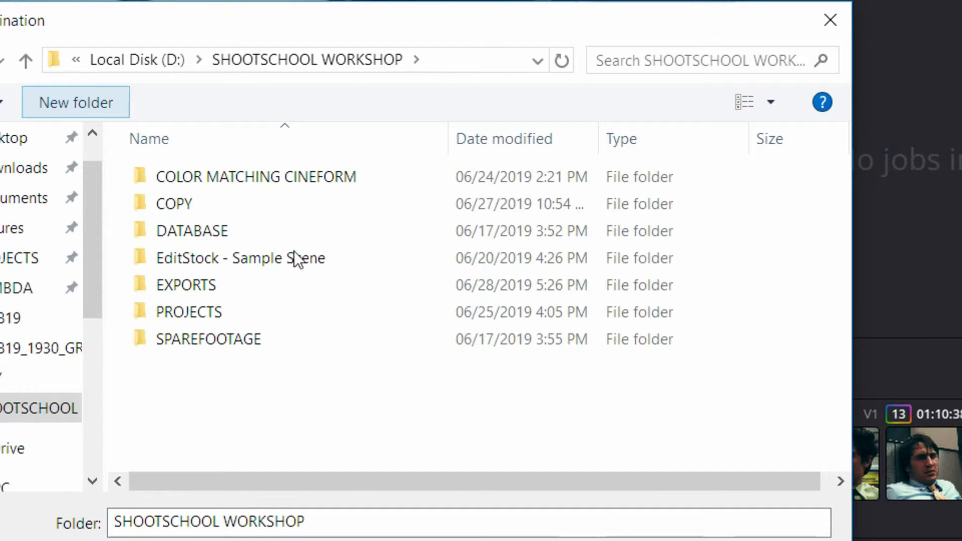
Name the new folder EXPORTXML and select it as the render destination
type("TEST")
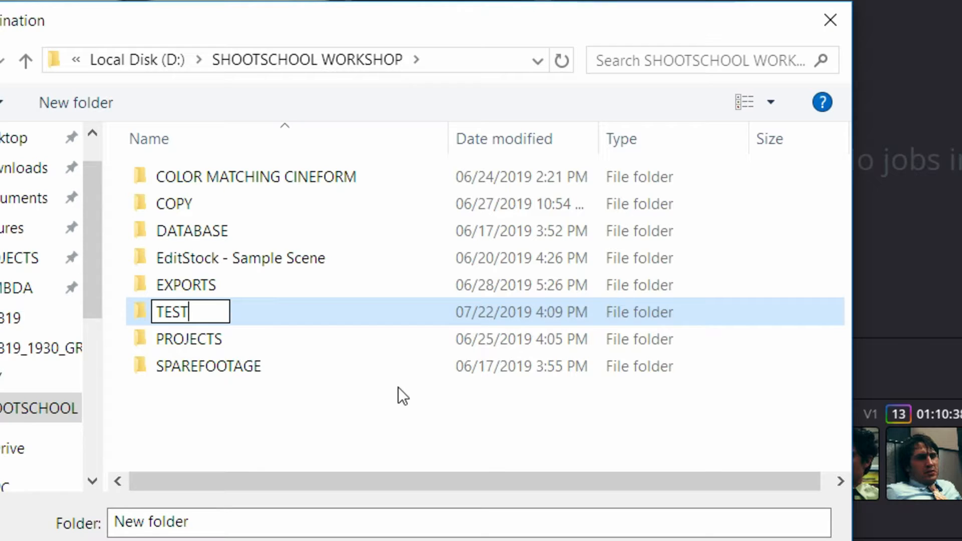
key("BackSpace")
key("BackSpace")
key("BackSpace")
key("BackSpace")
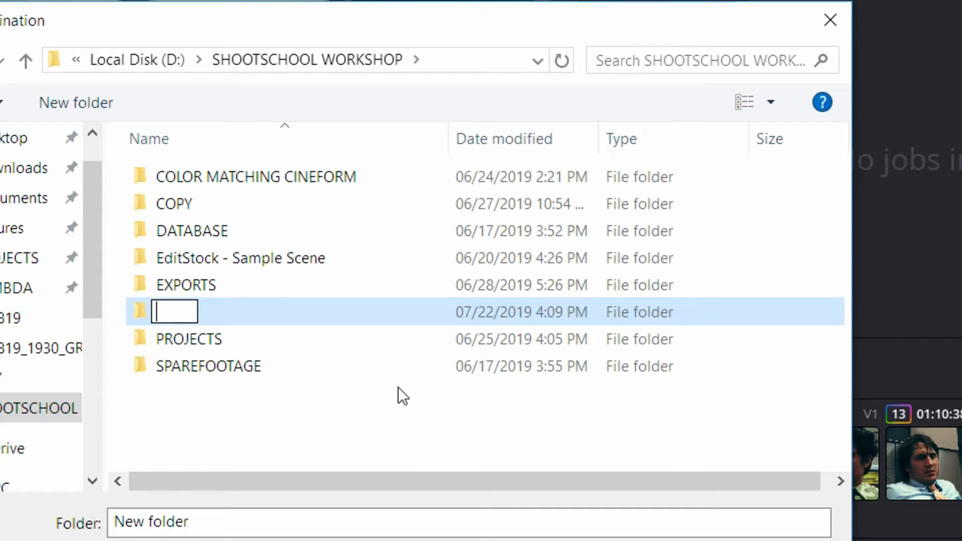
type("EXMPORT")
key("BackSpace")
key("BackSpace")
key("BackSpace")
key("BackSpace")
key("BackSpace")
key("BackSpace")
type("E")
key("BackSpace")
type("XPORT")
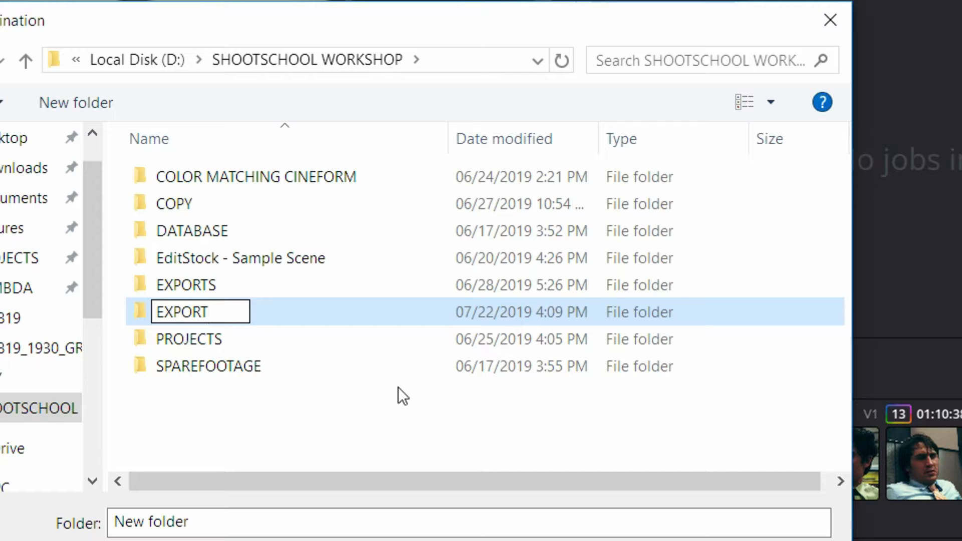
type("XML")
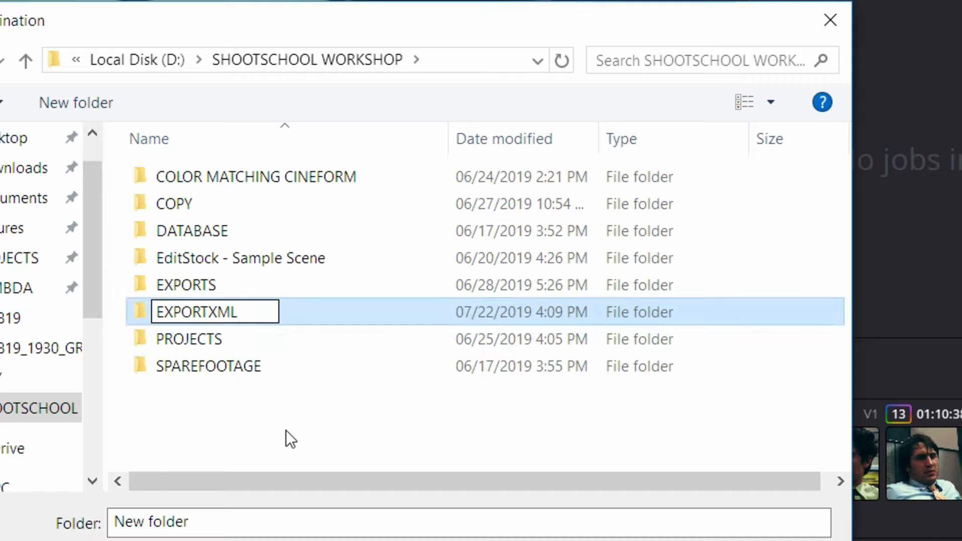
key("Return")
double_click(221, 314)
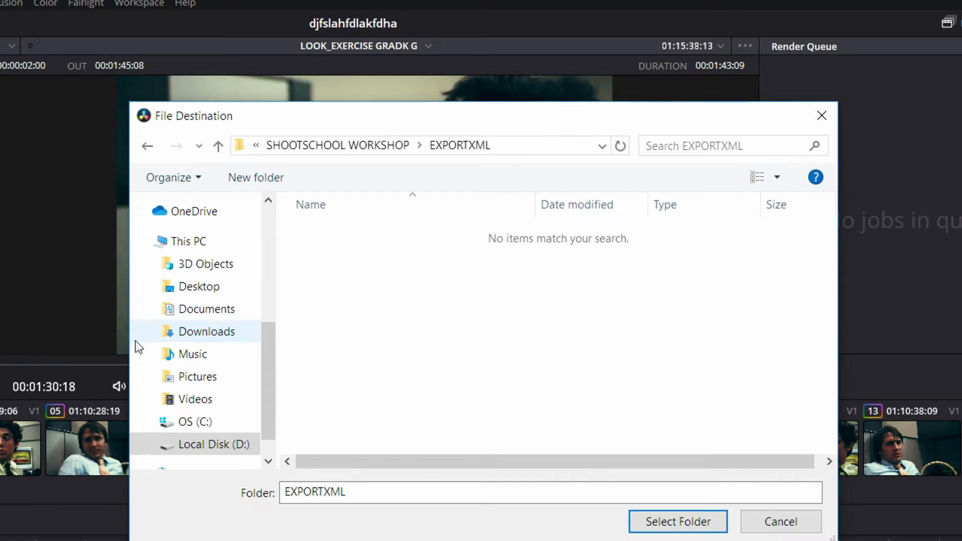
left_click(669, 527)
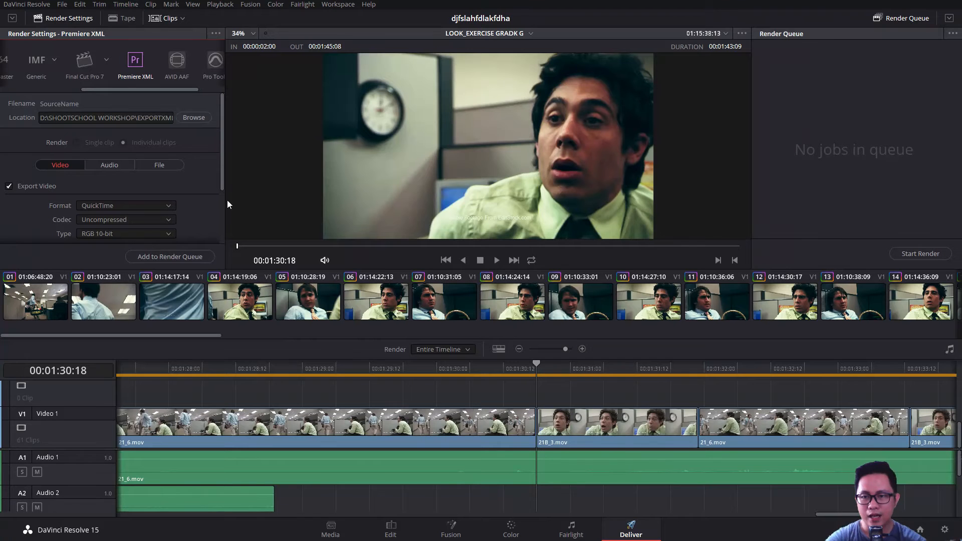
Set the video codec to GoPro CineForm with type RGB 16-bit, and enable rendering at source resolution
scroll(203, 198, "down", 3)
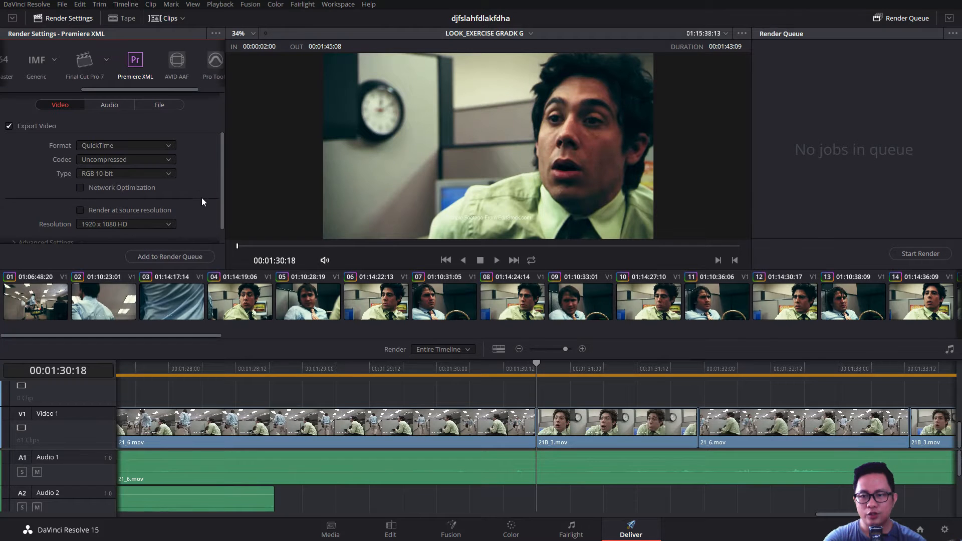
left_click(121, 159)
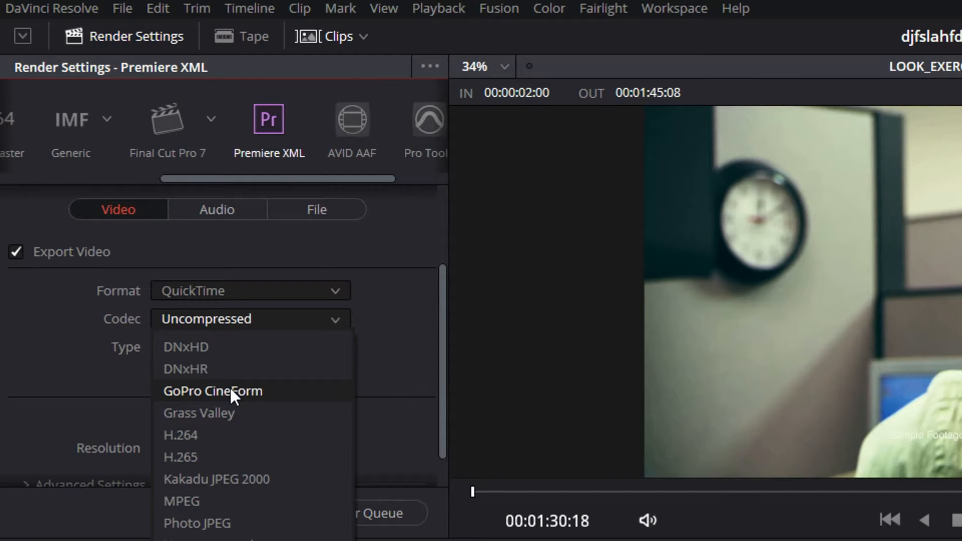
left_click(231, 391)
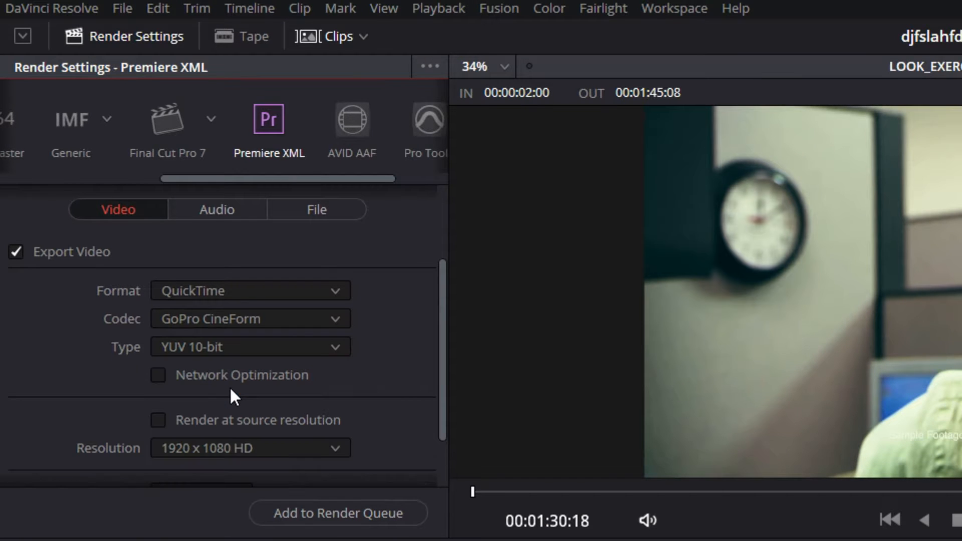
left_click(307, 353)
left_click(295, 373)
scroll(394, 356, "down", 2)
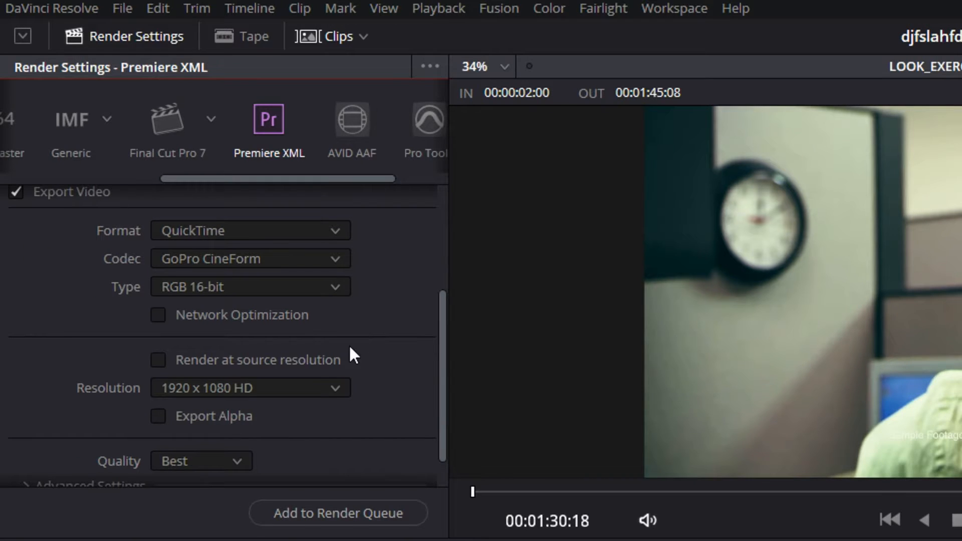
left_click(279, 360)
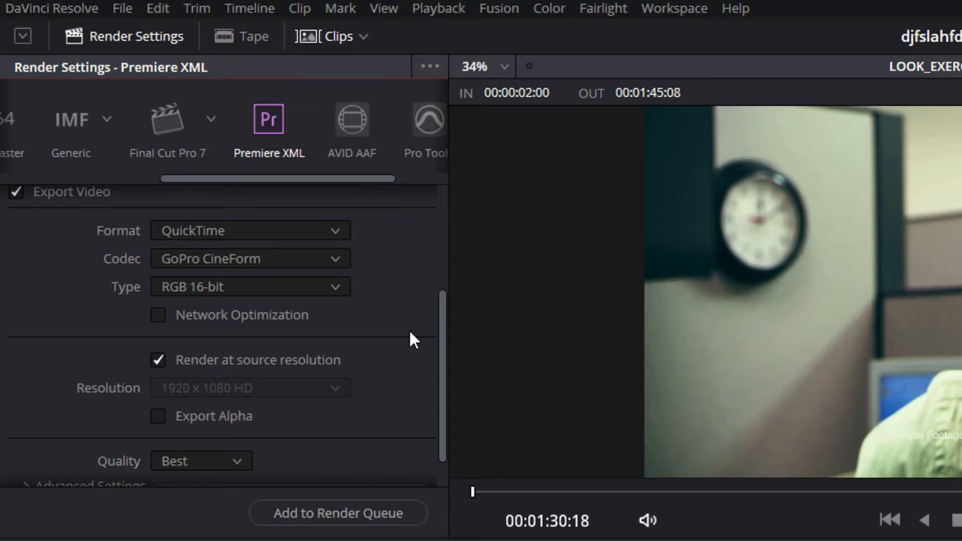
Expand the advanced video settings and set the render quality to Least
scroll(410, 333, "down", 2)
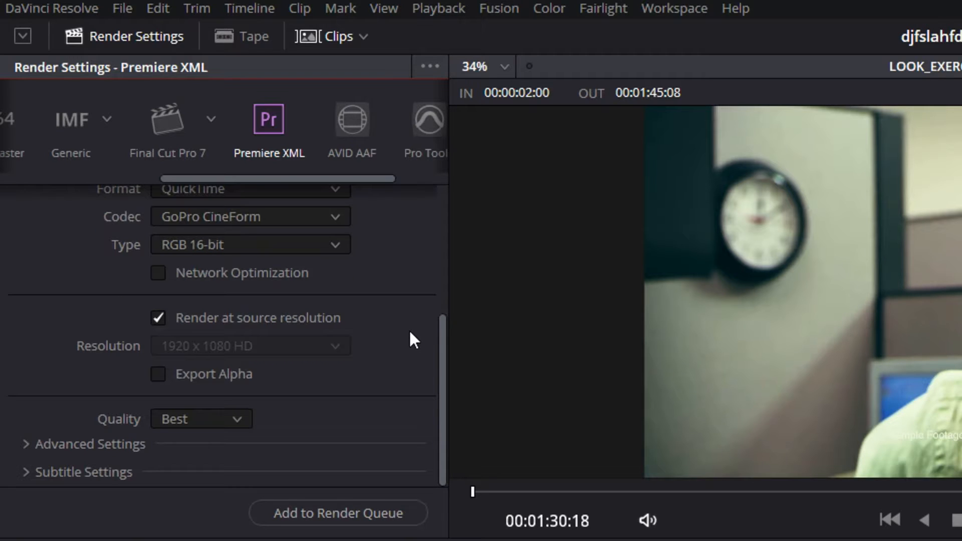
left_click(237, 419)
left_click(201, 419)
left_click(130, 443)
left_click(193, 421)
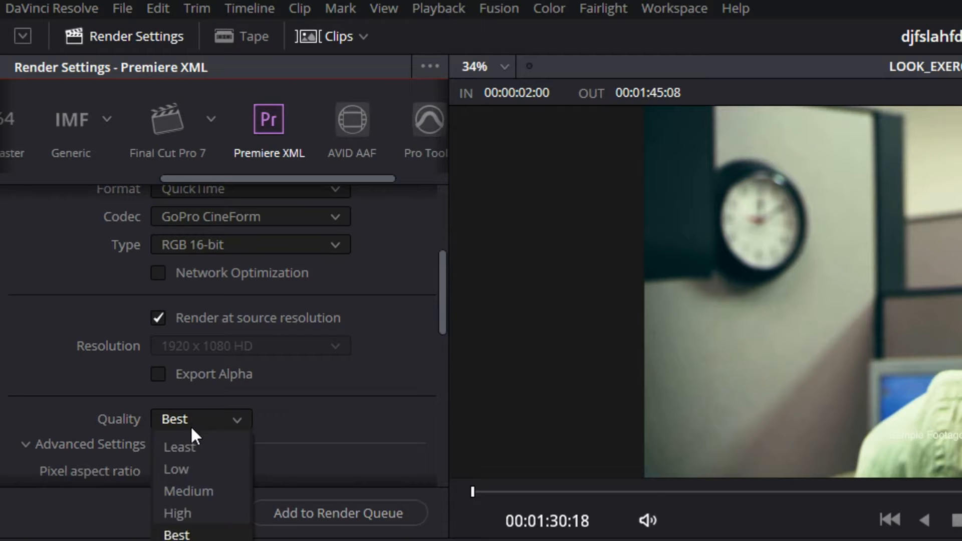
left_click(205, 535)
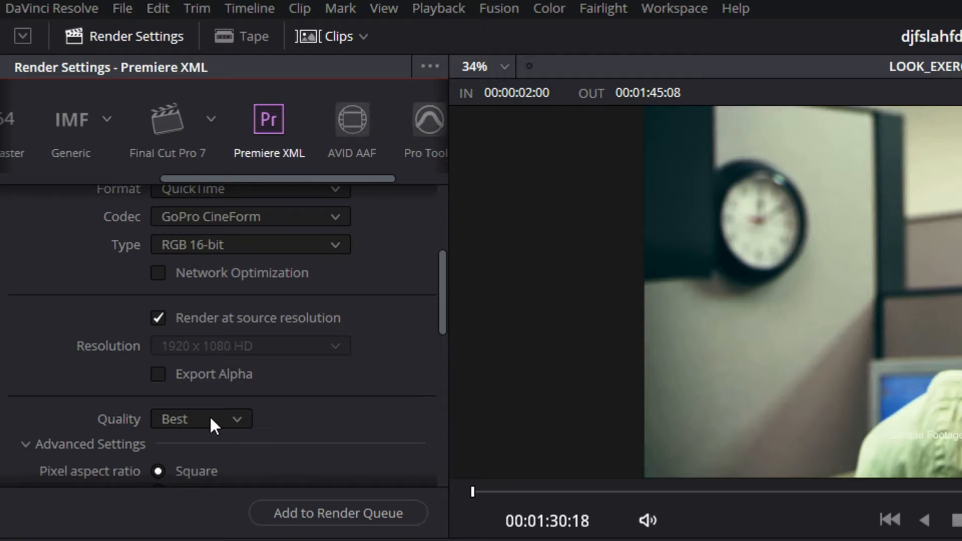
left_click(209, 416)
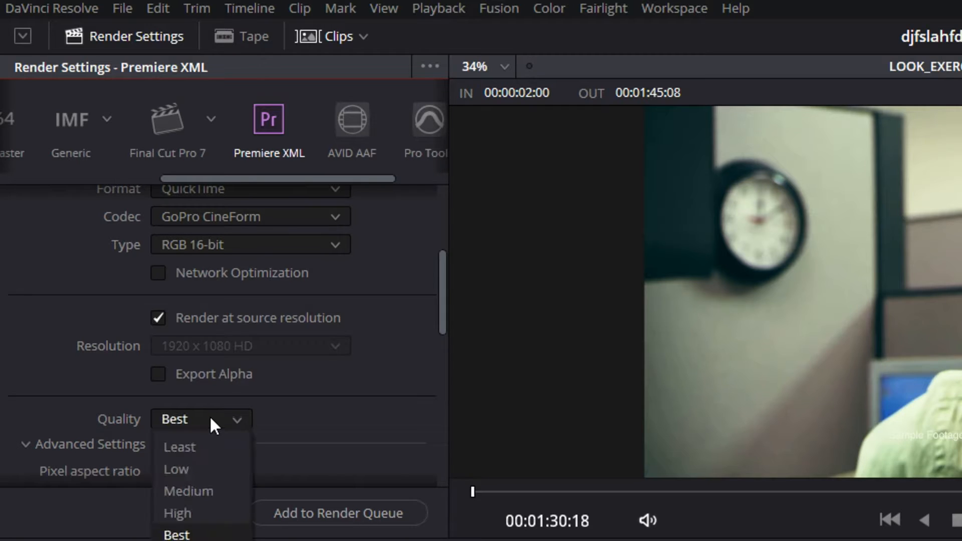
left_click(202, 454)
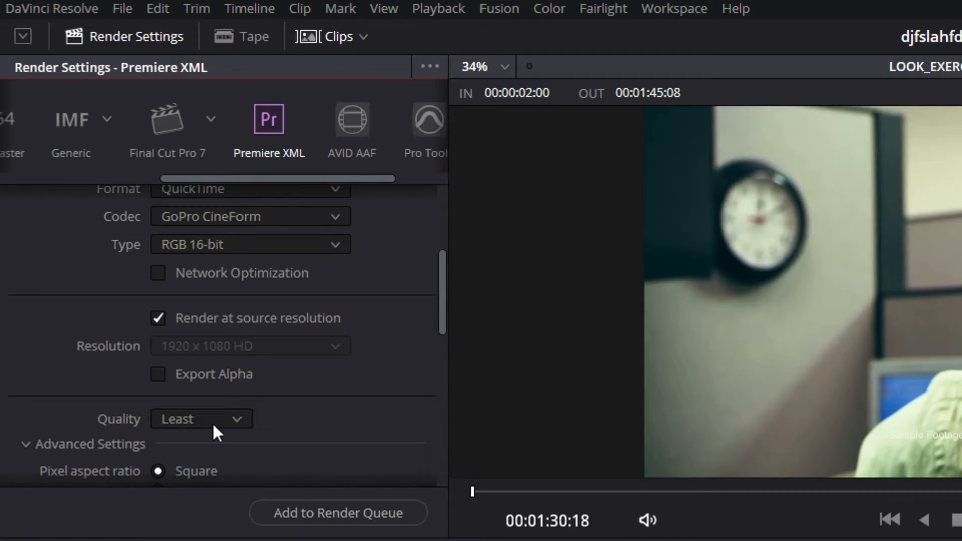
left_click(212, 423)
left_click(213, 425)
Review the remaining advanced video settings and open the frame handles value for editing
mouse_move(441, 326)
left_mouse_down()
mouse_move(439, 389)
mouse_move(423, 428)
mouse_move(424, 314)
mouse_move(442, 350)
mouse_move(416, 491)
left_mouse_up()
left_click(178, 396)
left_click(230, 420)
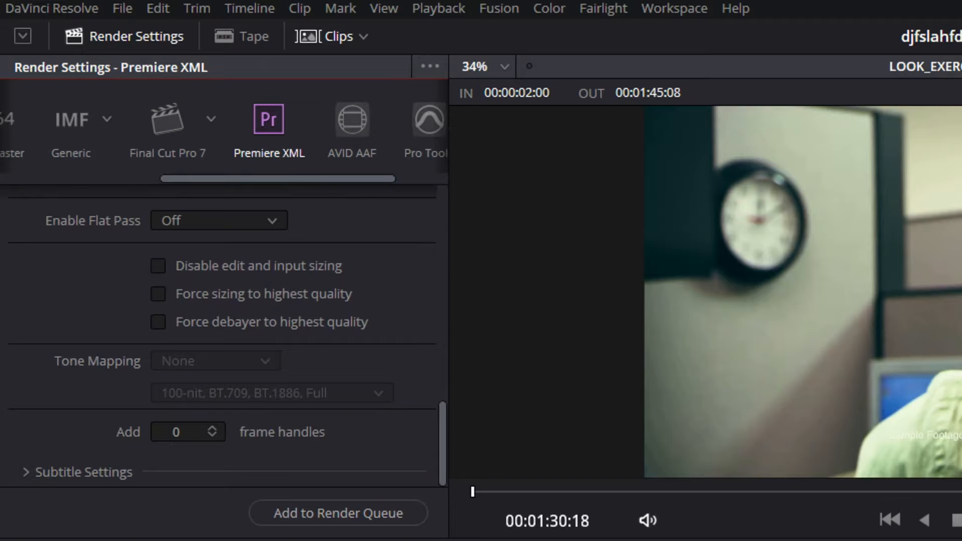
scroll(418, 357, "up", 4)
scroll(419, 358, "down", 4)
left_click(193, 434)
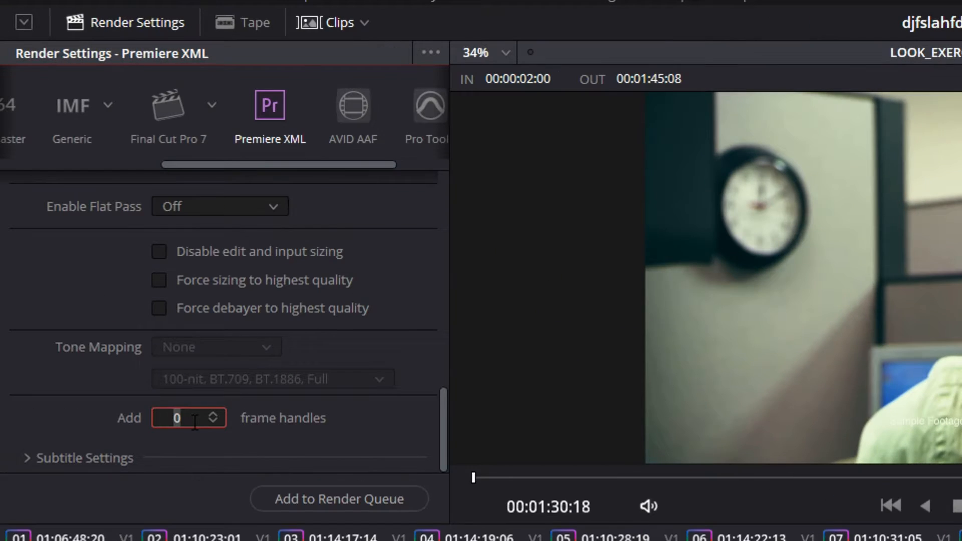
left_click(426, 385)
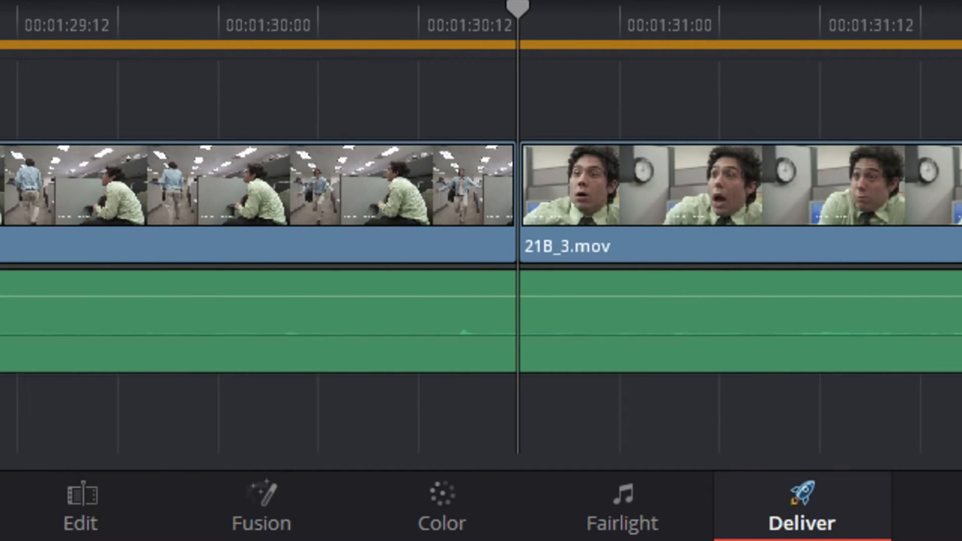
Scrub around the cut between 21_6.mov and 21B_3.mov, and set the render to add 48 frame handles
left_click(432, 184)
mouse_move(507, 29)
left_mouse_down()
mouse_move(425, 41)
mouse_move(509, 19)
left_mouse_up()
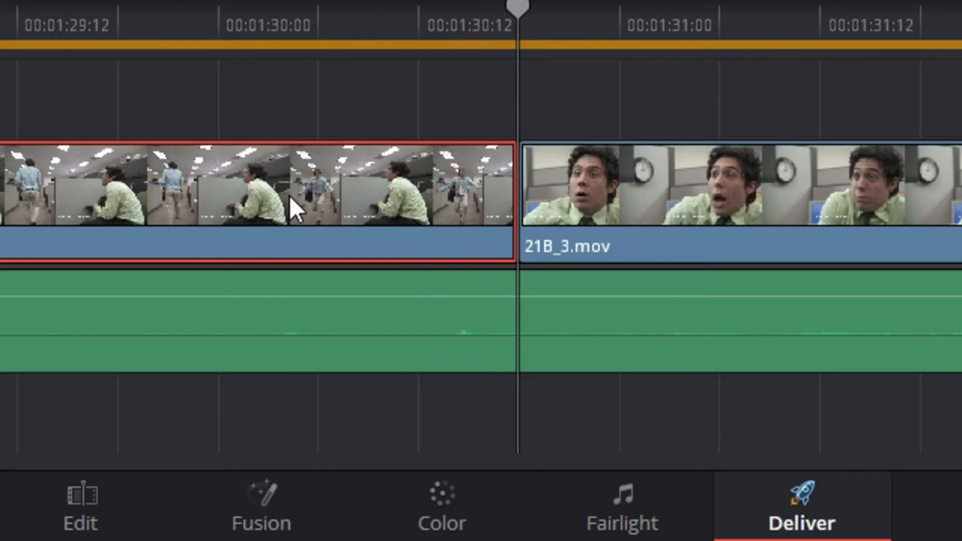
left_click_drag(392, 34, 368, 20)
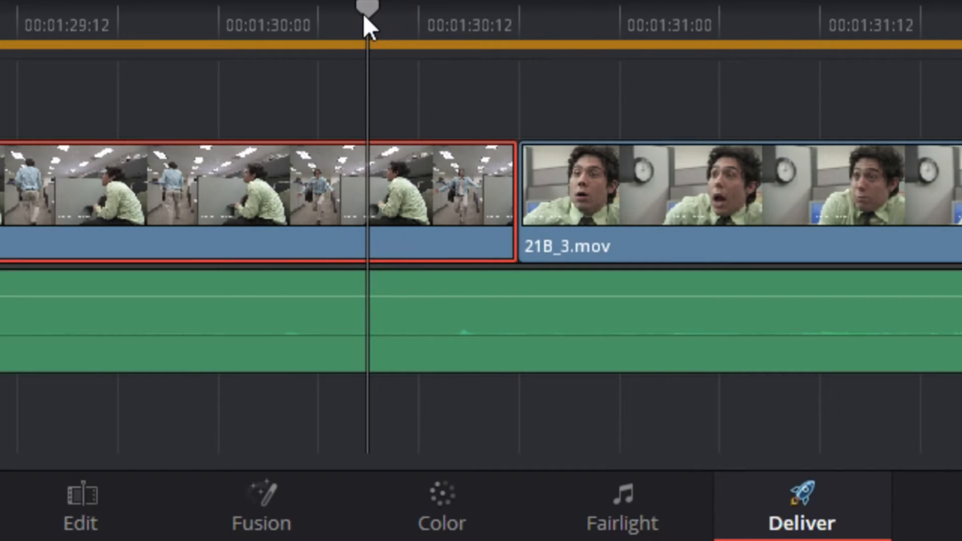
left_click_drag(418, 12, 494, 11)
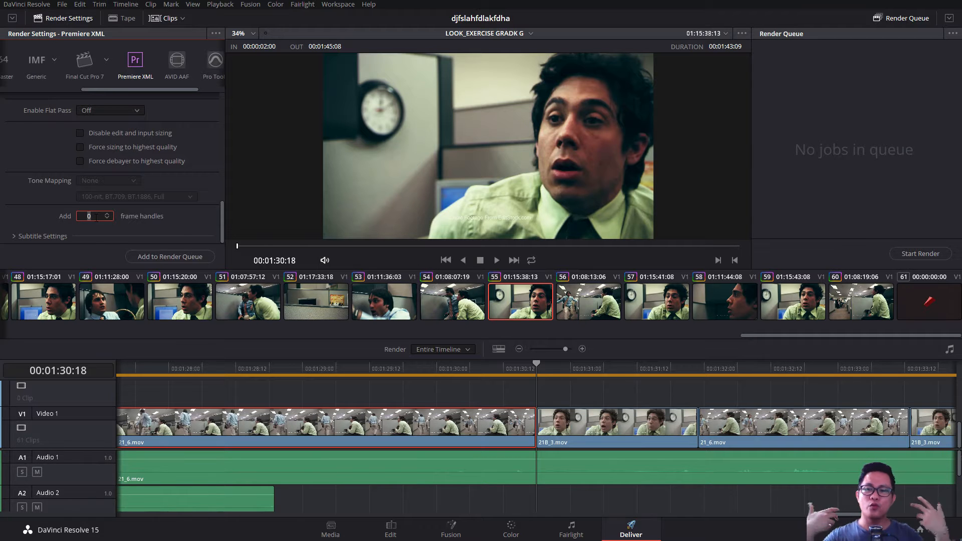
type("48")
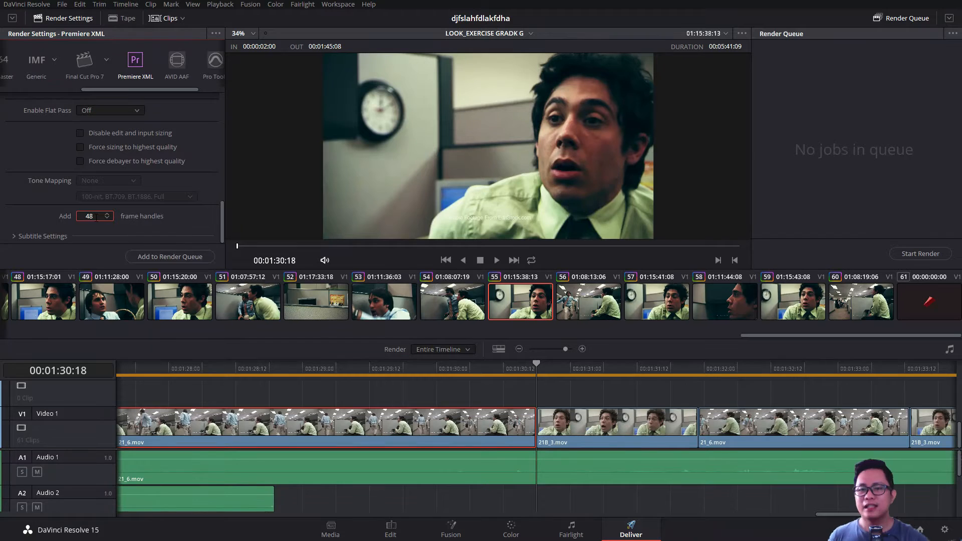
In the render's file settings, set the file subfolder to FOOTAGE
scroll(208, 145, "up", 10)
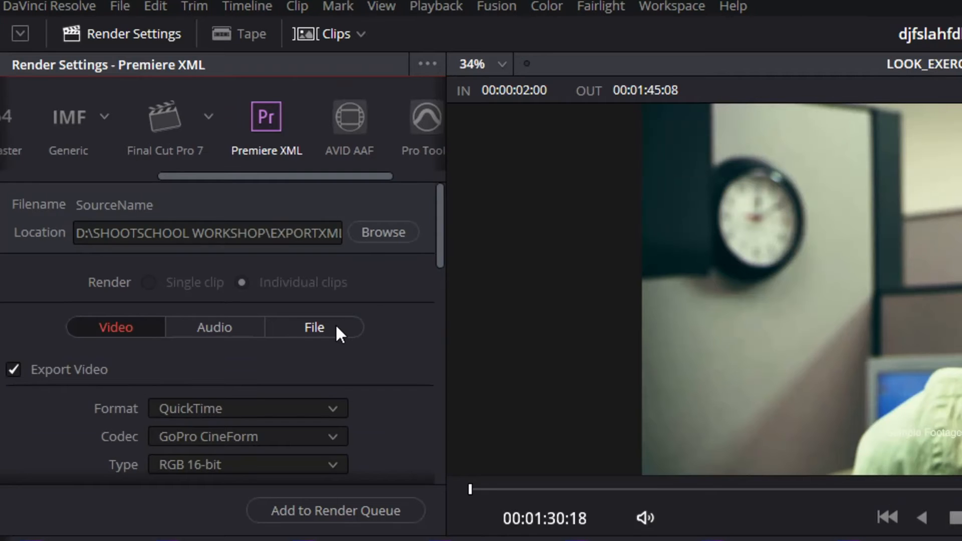
left_click(170, 164)
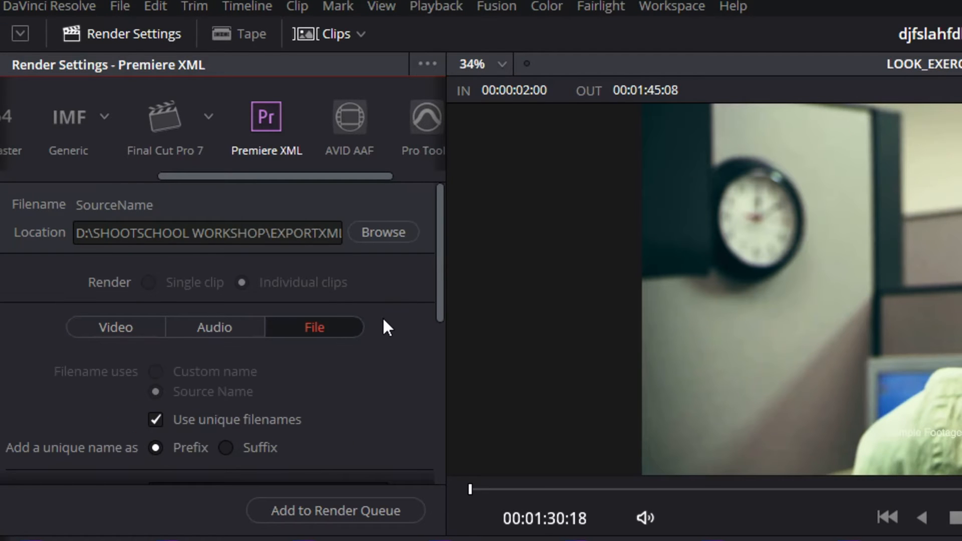
scroll(393, 314, "down", 2)
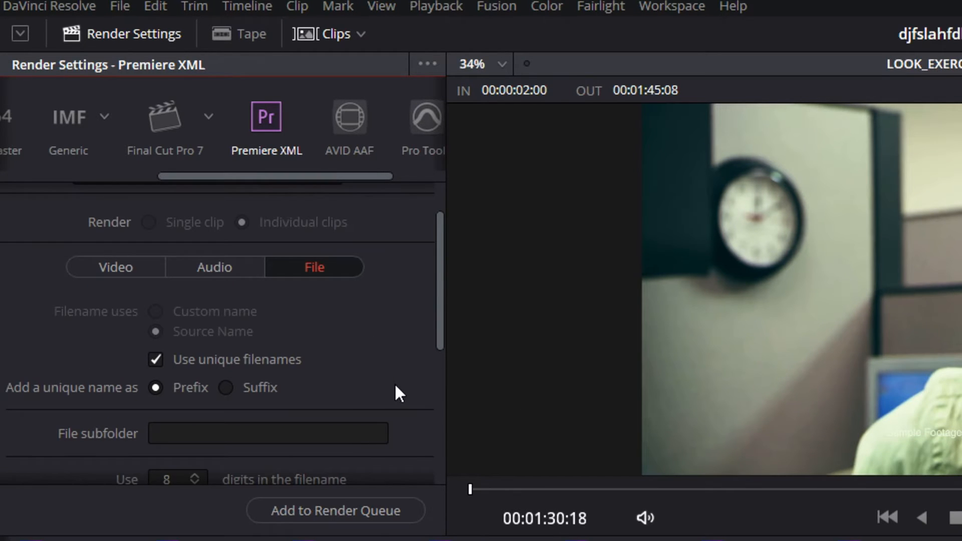
scroll(407, 366, "down", 2)
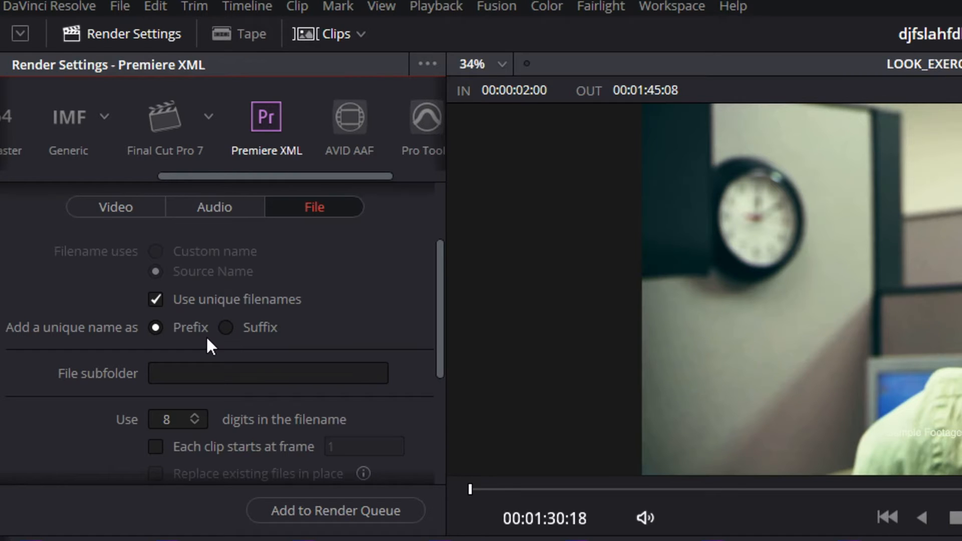
left_click(200, 375)
type("FOOTAGE")
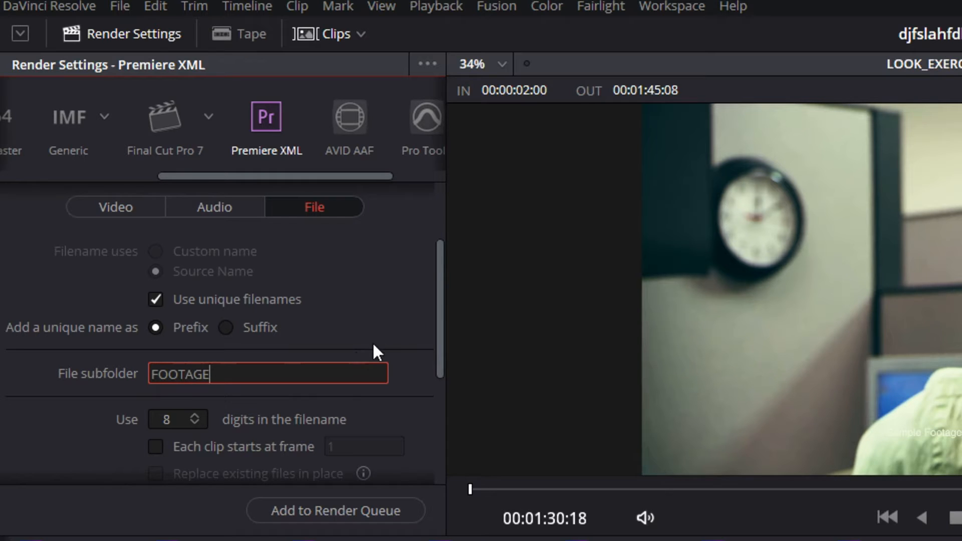
key("Return")
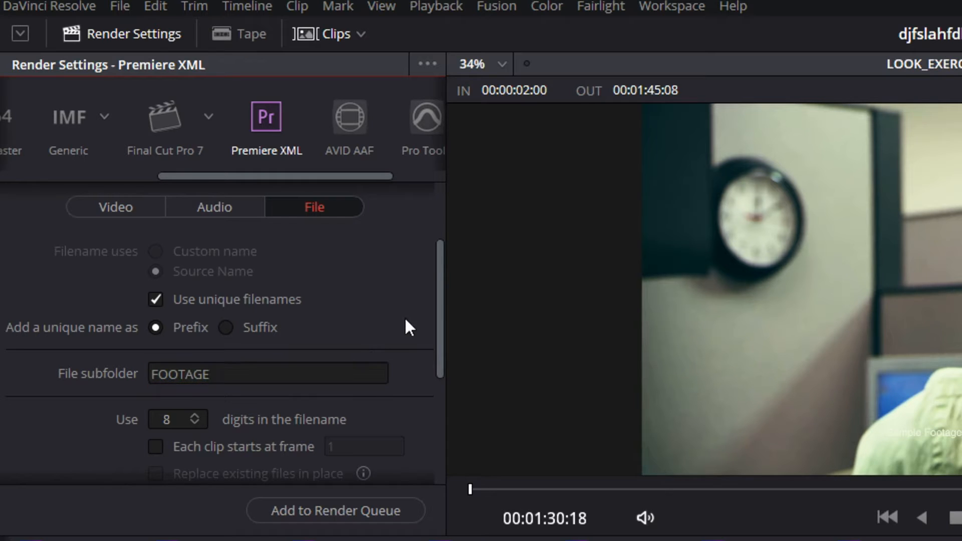
Add the Premiere XML render to the queue and start rendering it
scroll(404, 317, "down", 3)
scroll(410, 370, "down", 3)
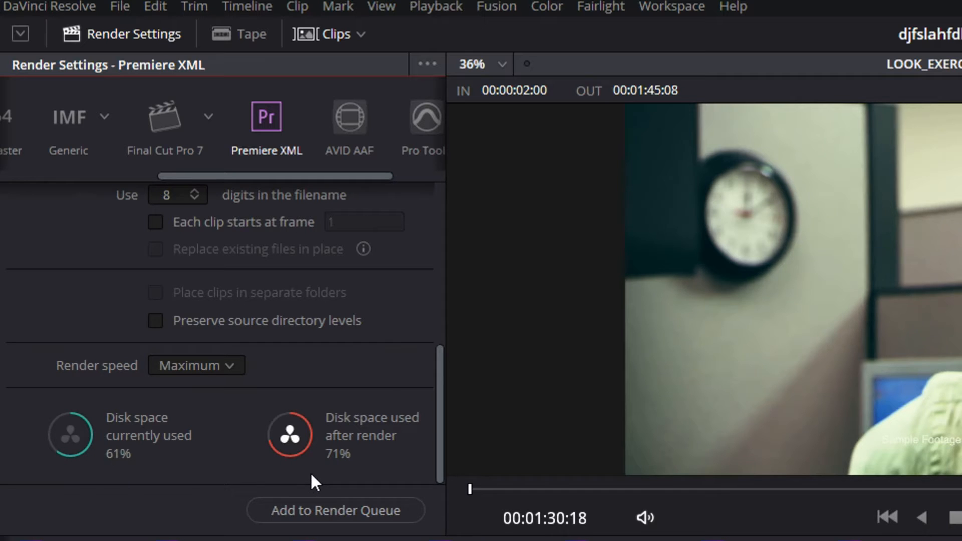
left_click(353, 506)
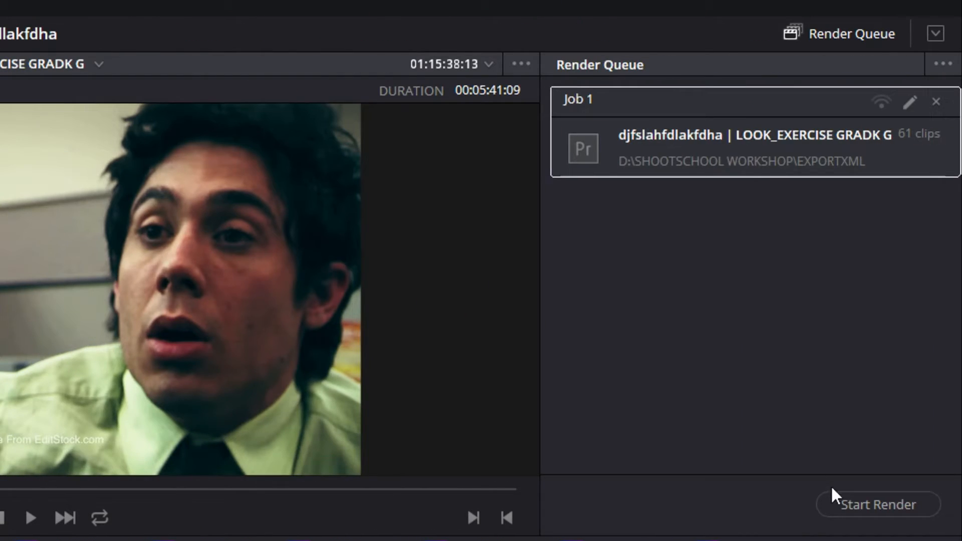
left_click(855, 505)
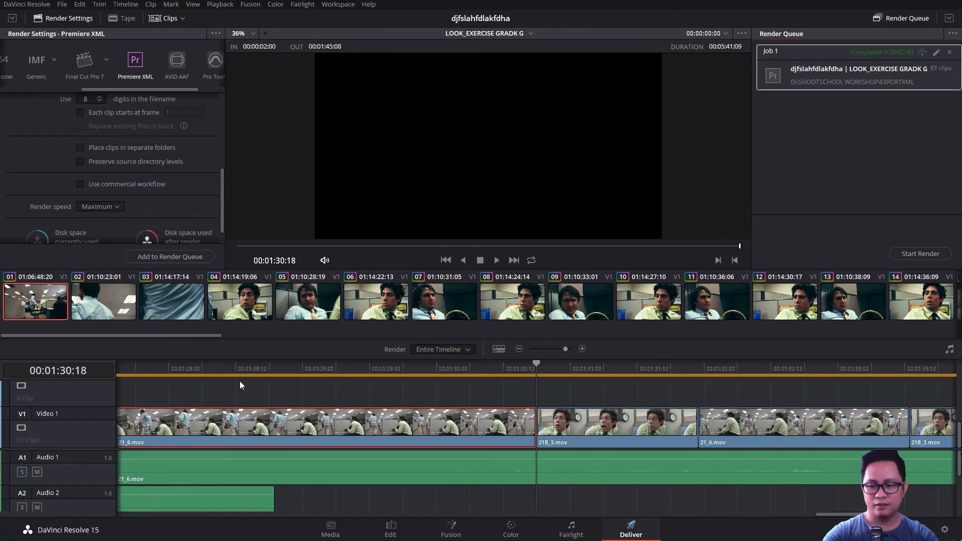
Switch to File Explorer, open D:\SHOOTSCHOOL WORKSHOP\EXPORTXML, and widen the name column to read the exported XML's full file name
key("alt+Tab")
key("alt+Tab")
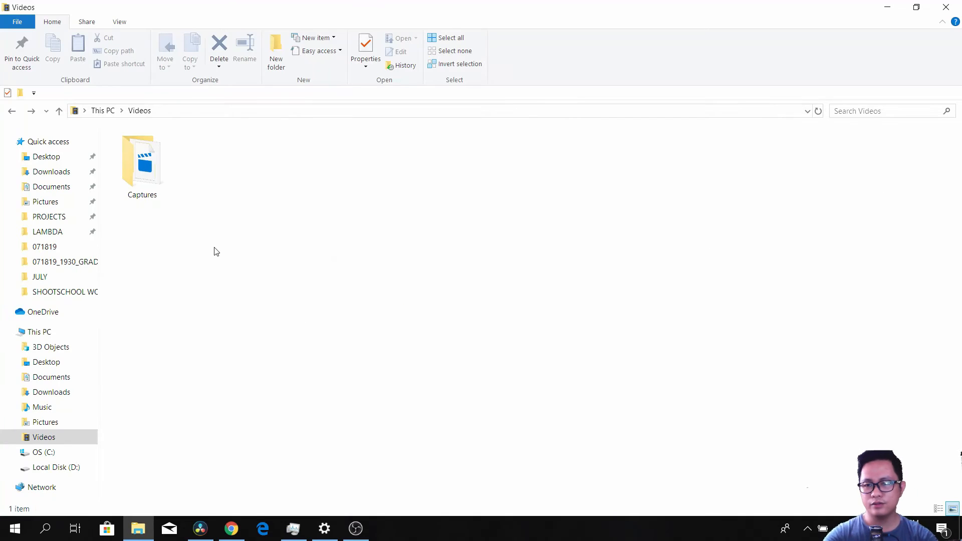
left_click(45, 334)
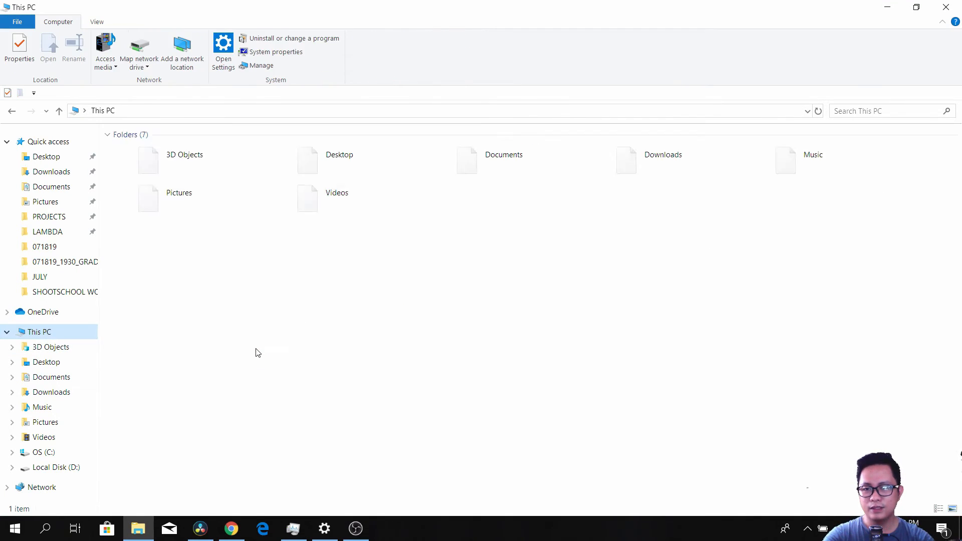
double_click(320, 262)
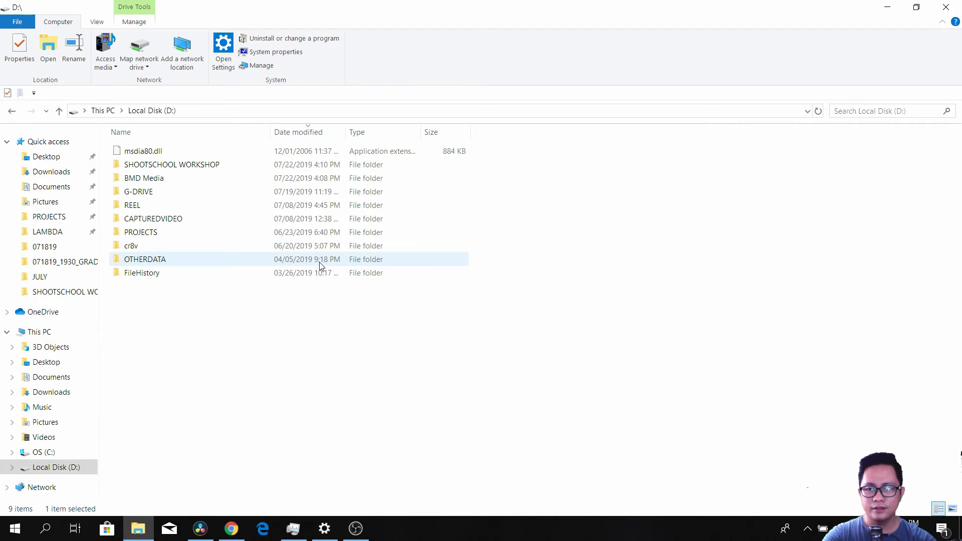
double_click(172, 164)
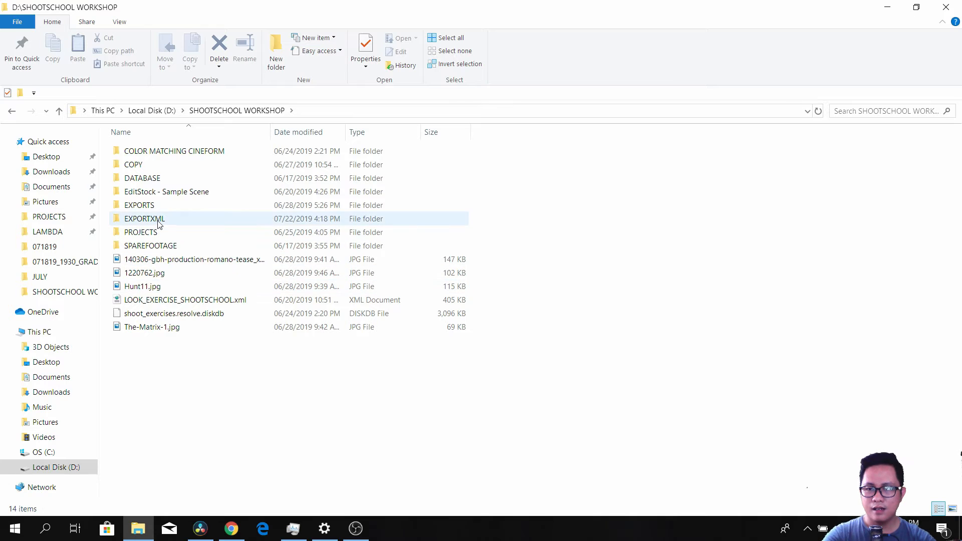
double_click(164, 219)
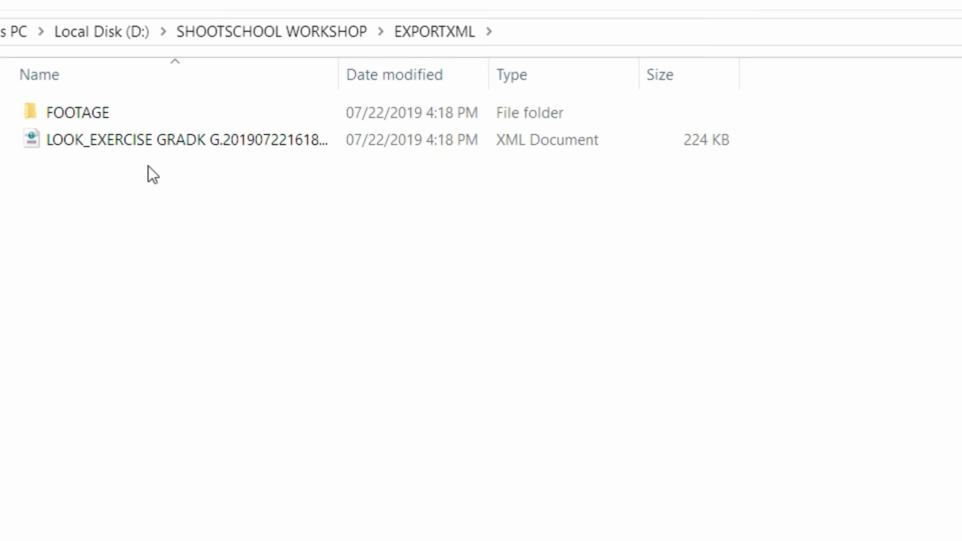
left_click_drag(344, 74, 608, 80)
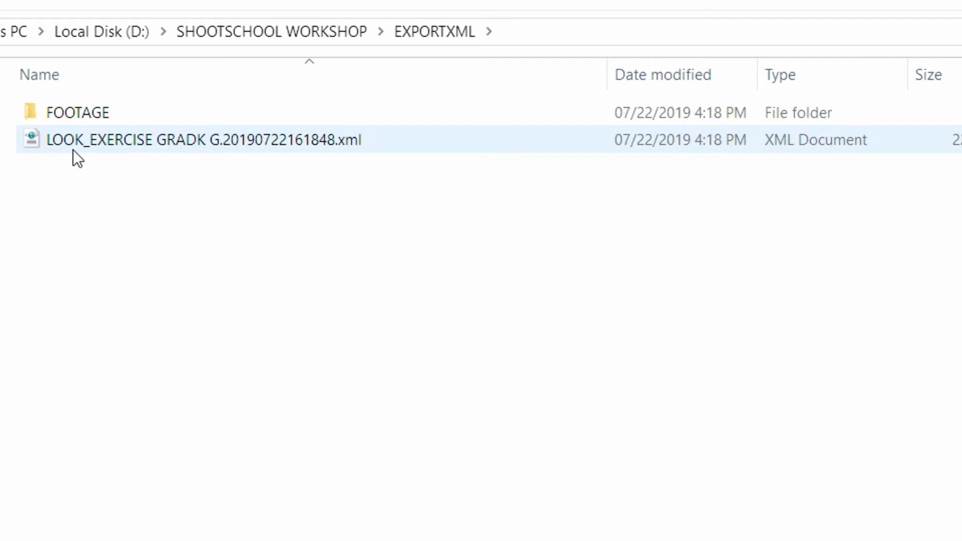
left_click_drag(612, 77, 402, 82)
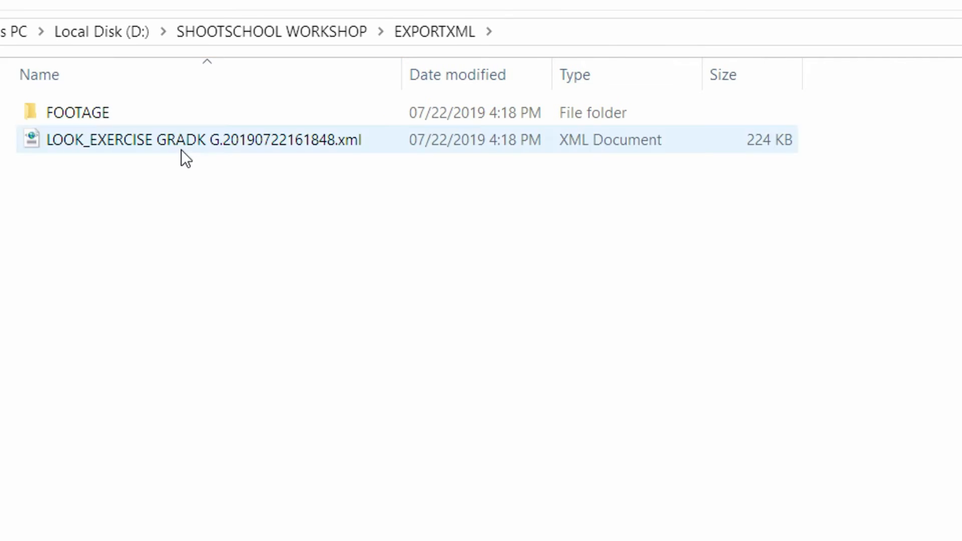
Open the FOOTAGE subfolder and look through the individually rendered clips
left_click(134, 118)
double_click(134, 118)
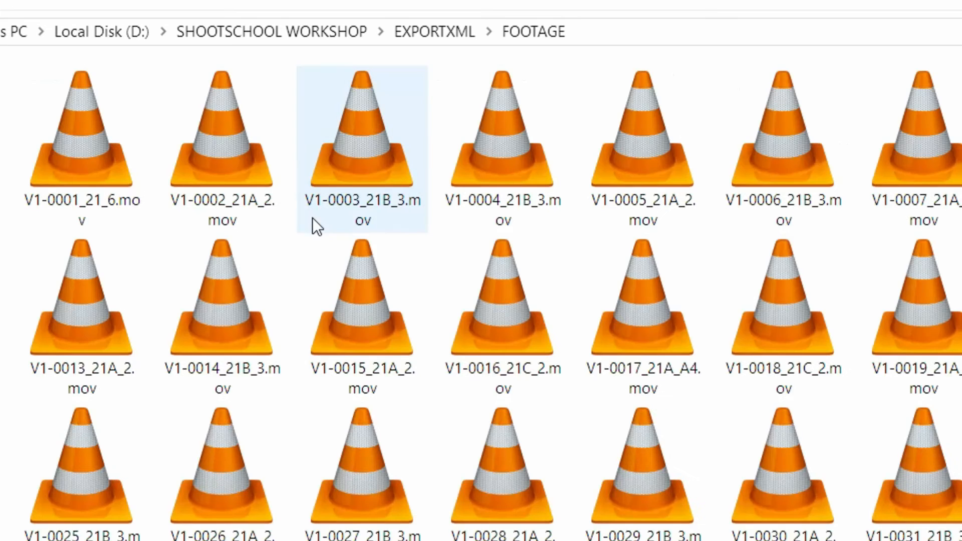
scroll(318, 215, "down", 1)
scroll(318, 213, "up", 2)
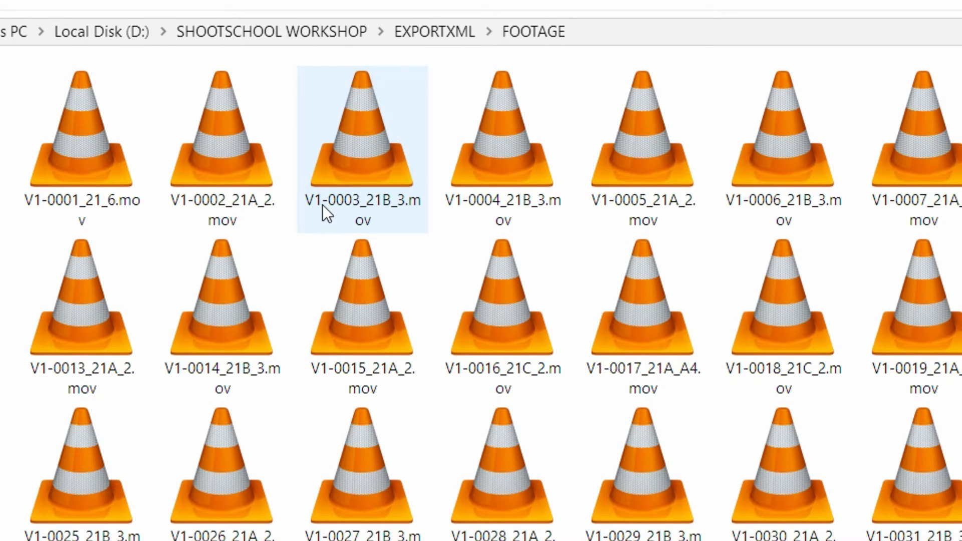
scroll(435, 313, "down", 2)
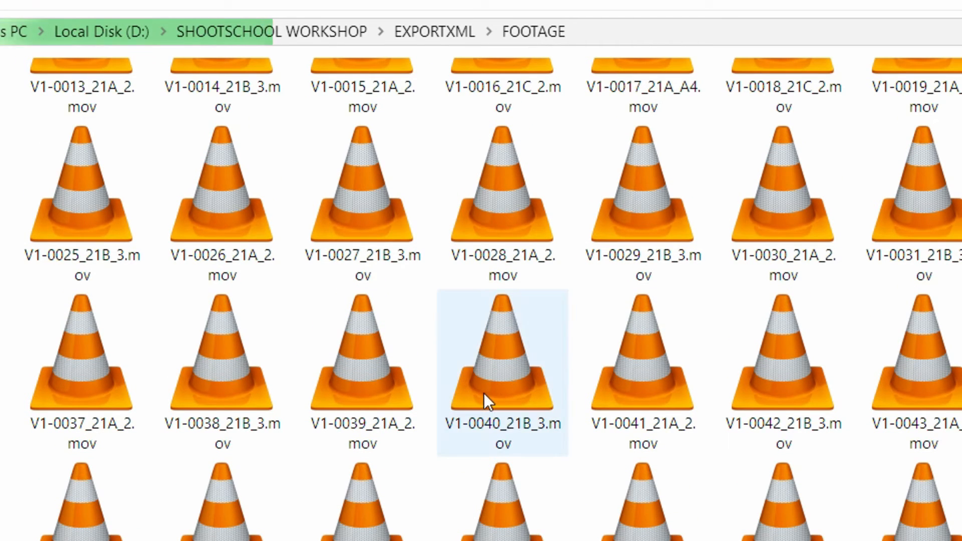
scroll(372, 411, "up", 1)
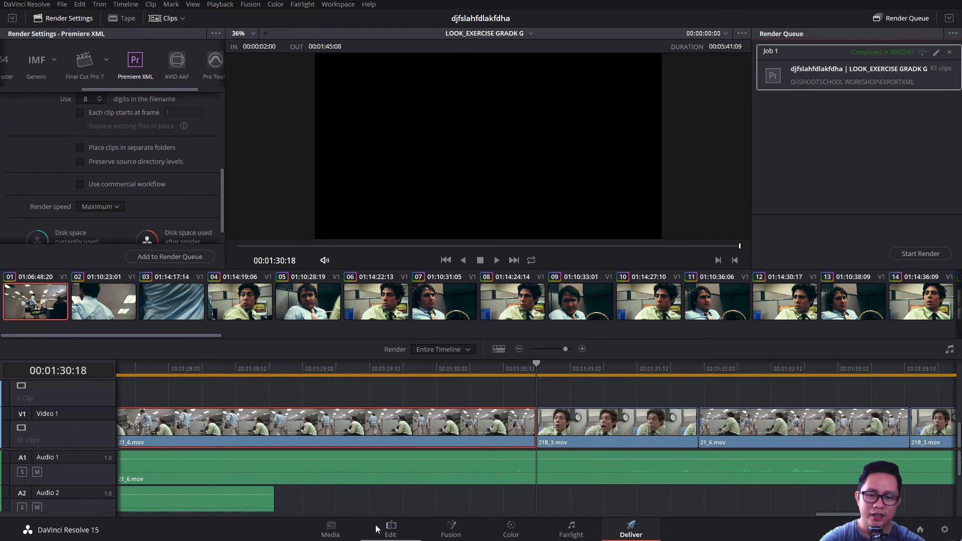
Return to DaVinci Resolve's Edit page and choose LOOK_EXERCISE GRADK G.20190722161848.xml from EXPORTXML for timeline import
left_click(389, 528)
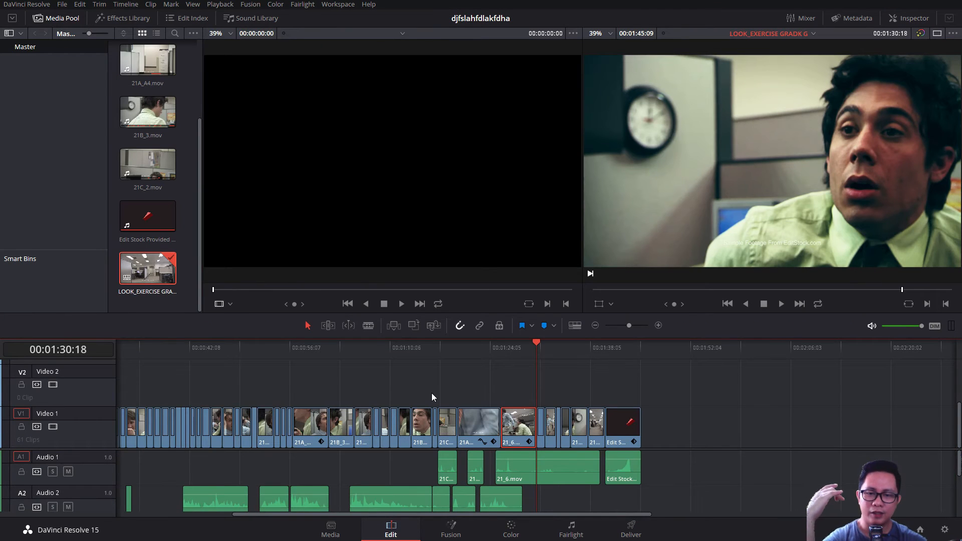
left_click(62, 5)
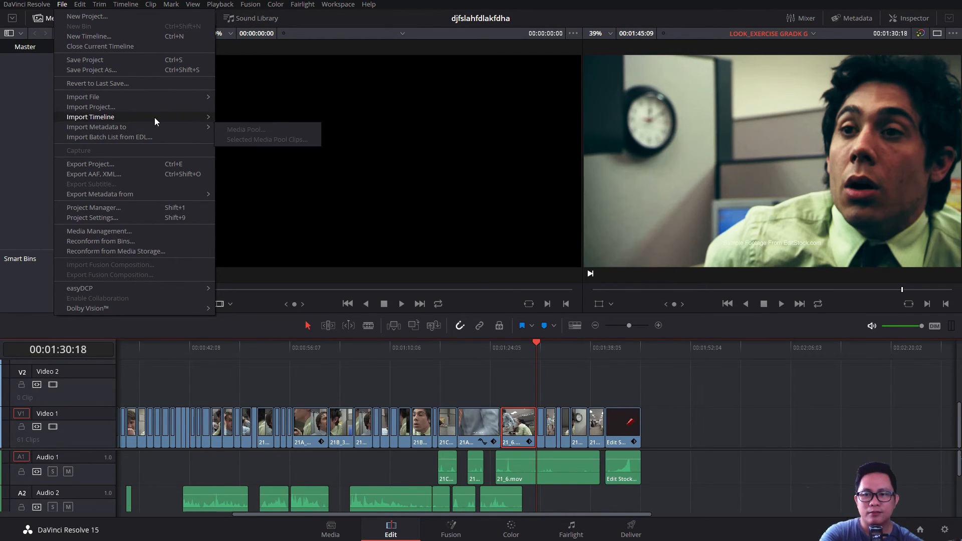
mouse_move(155, 118)
left_click(233, 120)
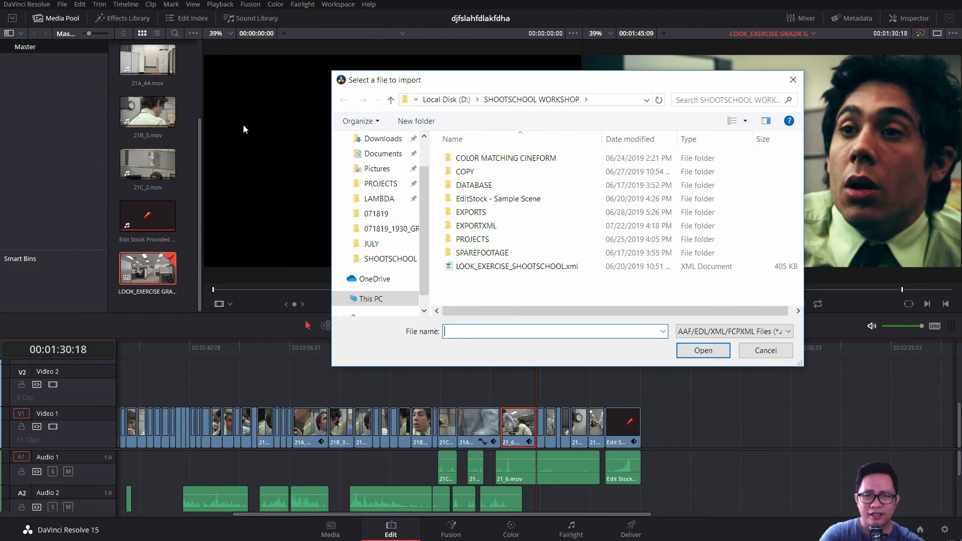
double_click(498, 227)
left_click(499, 172)
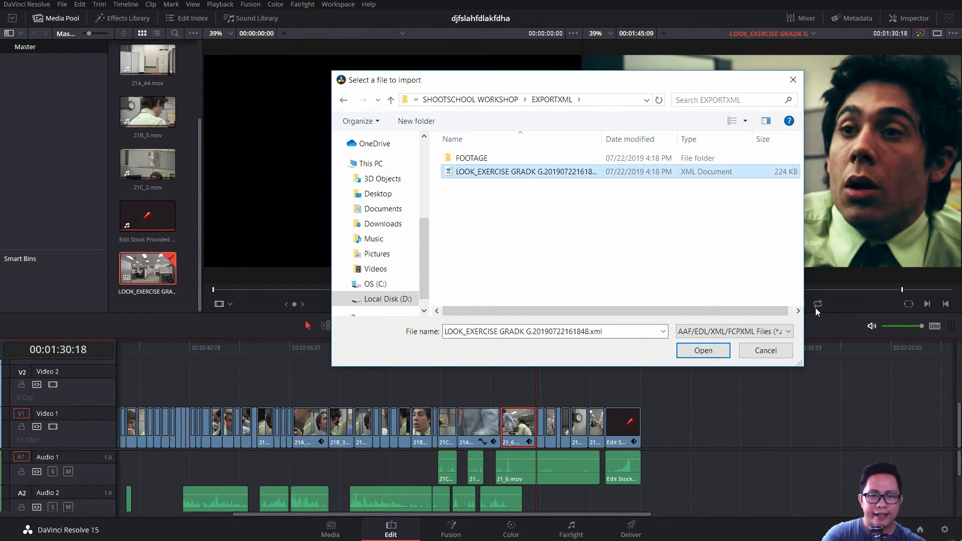
left_click(714, 350)
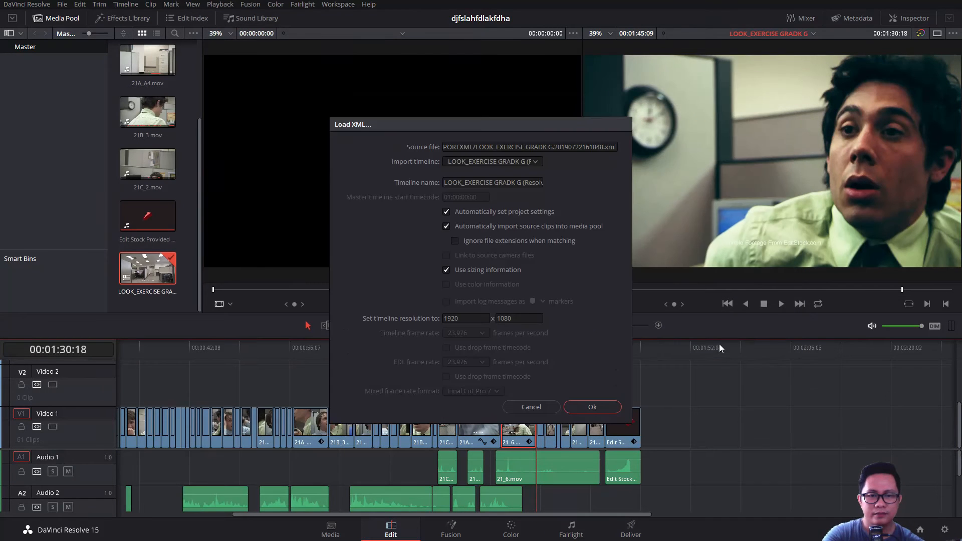
Load the XML as timeline LOOK_EXERCISE GRADK G (Resolve) at 1920 x 1080, with automatic project settings and source clip import
left_click(473, 162)
left_click(476, 174)
double_click(491, 183)
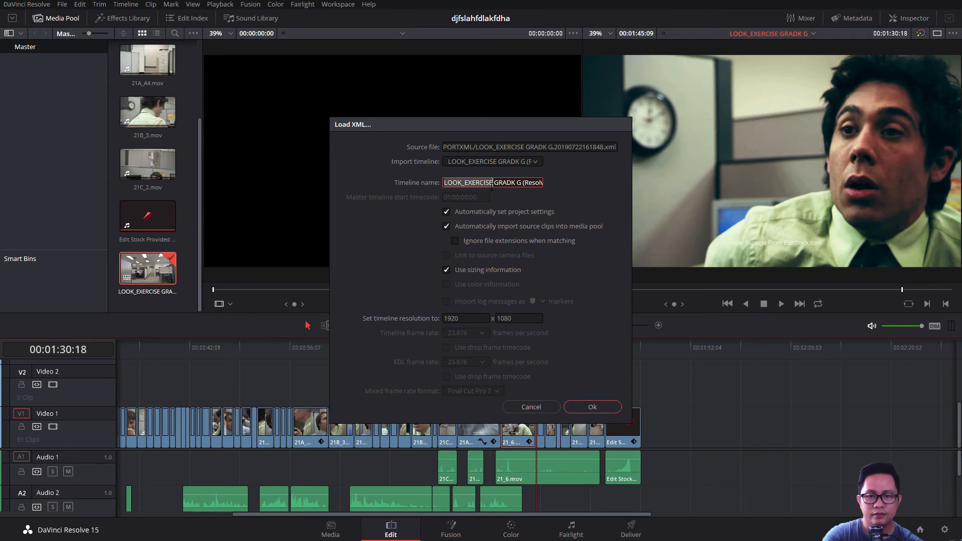
left_click(595, 406)
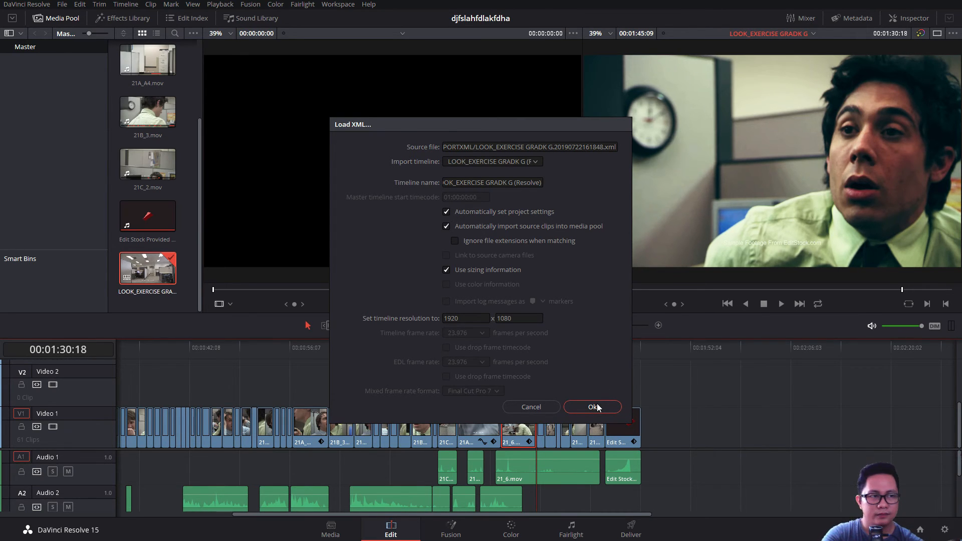
Scrub through the imported timeline and inspect the rendered clips and their file names on Video 1 up close
left_click_drag(648, 354, 526, 355)
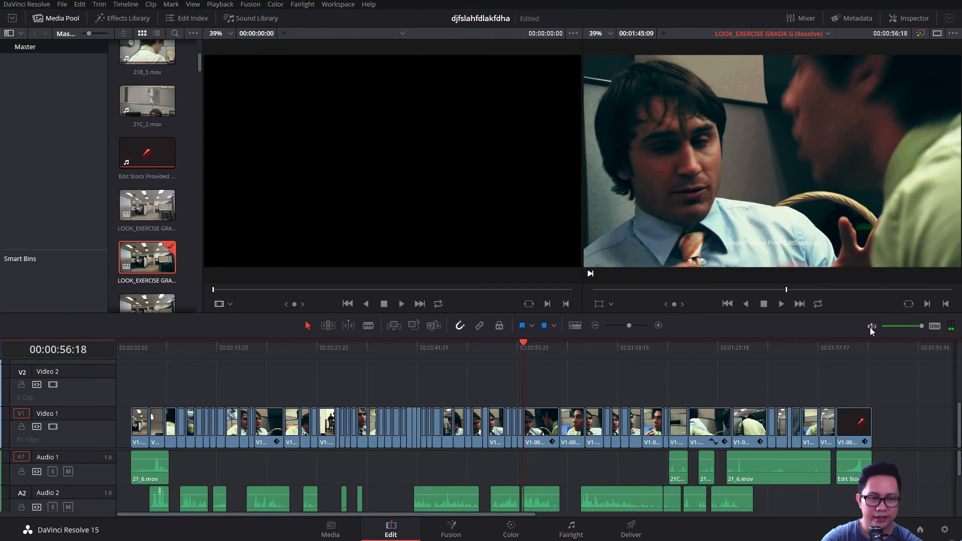
left_click_drag(618, 351, 137, 371)
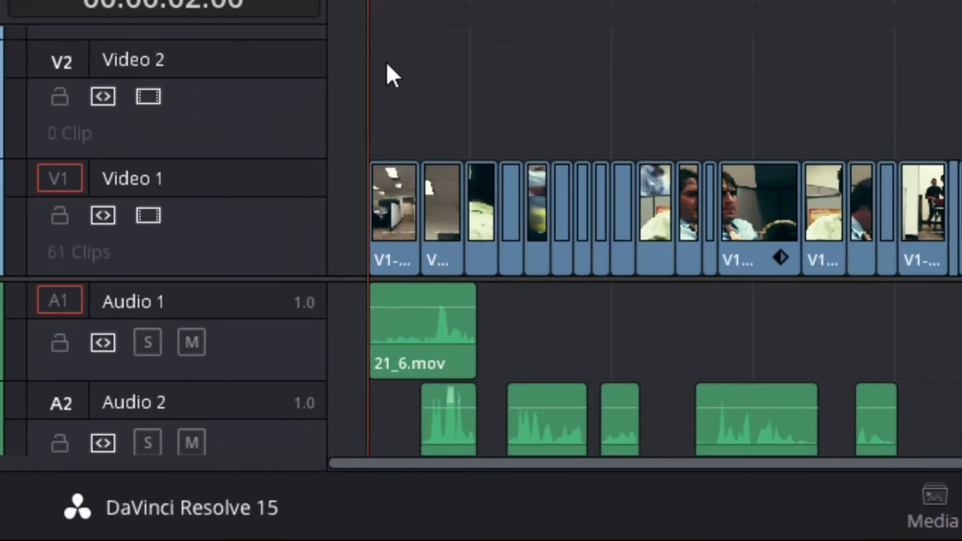
key("ctrl+equal")
key("ctrl+equal")
key("ctrl+equal")
key("ctrl+equal")
key("ctrl+equal")
key("ctrl+equal")
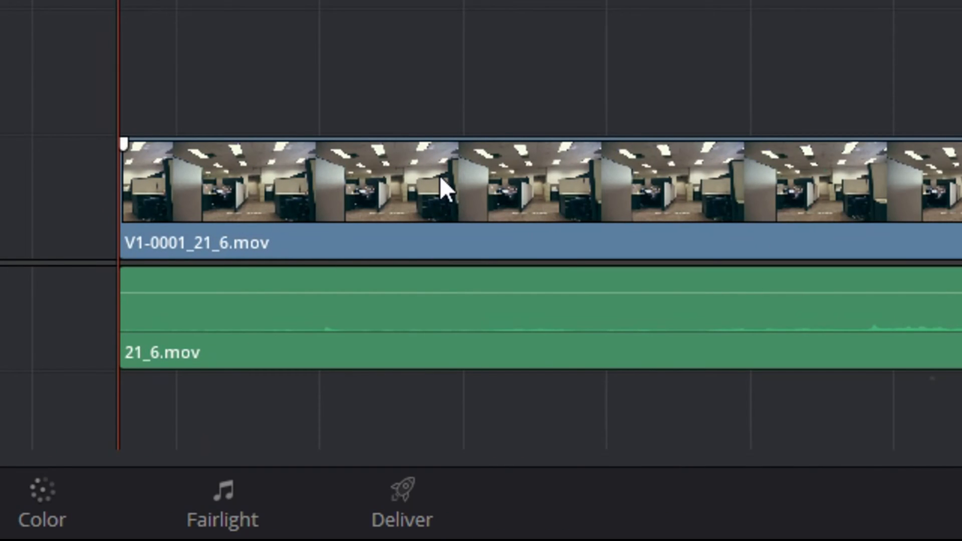
left_click(440, 178)
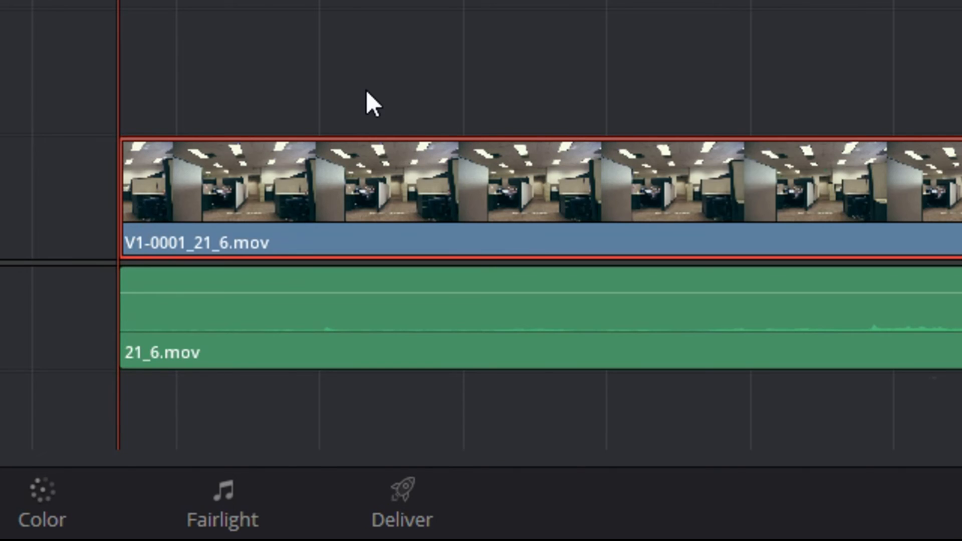
key("ctrl+minus")
key("ctrl+minus")
key("ctrl+minus")
key("ctrl+minus")
key("ctrl+minus")
key("ctrl+minus")
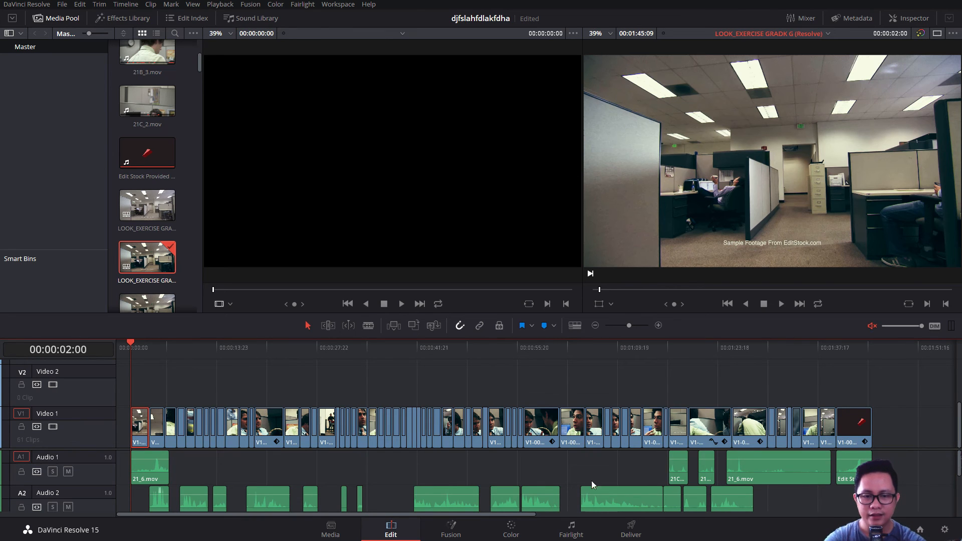
Try moving the first clip, V1-0001_21_6.mov, up to the Video 2 track, and undo the changes
left_click_drag(905, 401, 164, 381)
left_click(161, 380)
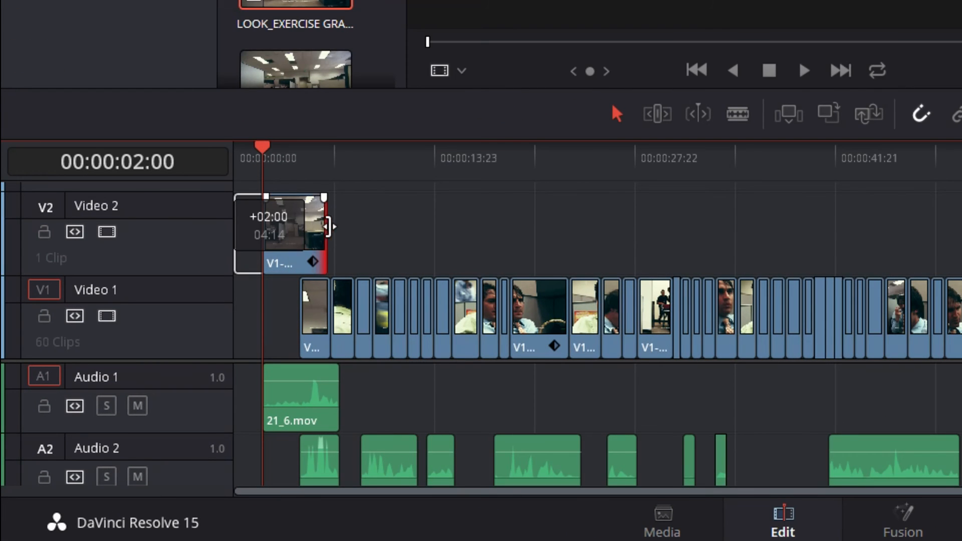
mouse_move(328, 226)
left_mouse_down()
mouse_move(299, 226)
mouse_move(323, 223)
left_mouse_up()
key("ctrl+z")
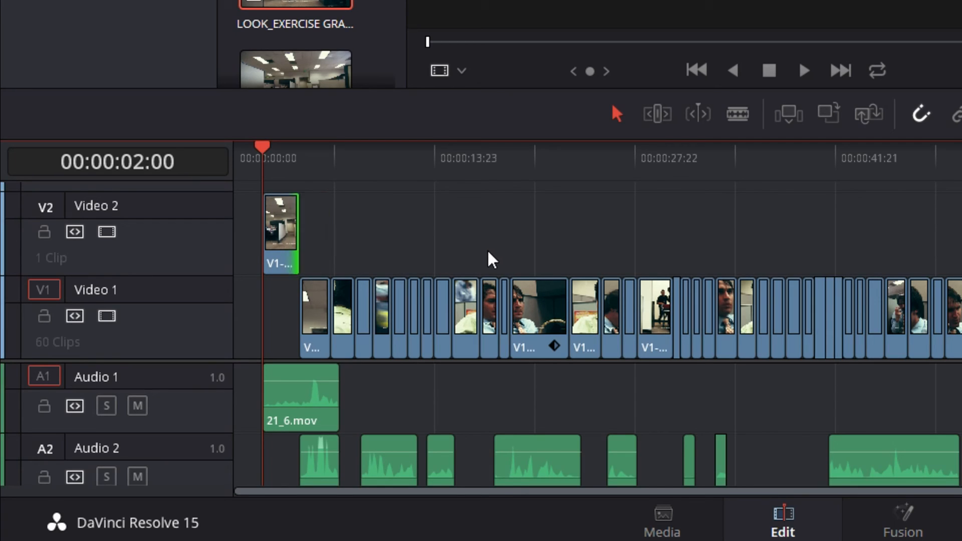
key("ctrl+z")
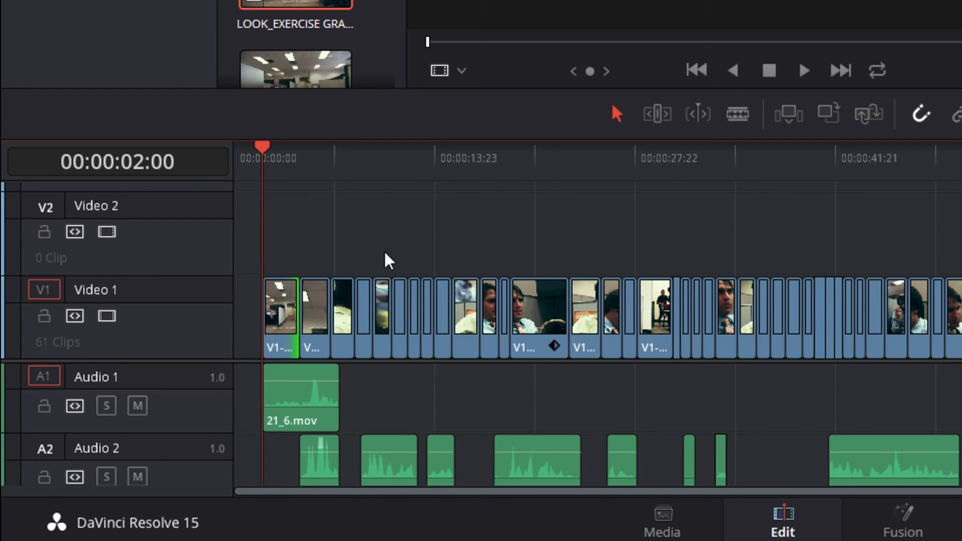
Try trimming the end of V1-0001_21_6.mov on Video 1 to check its frame handles
key("ctrl+equal")
key("ctrl+equal")
key("ctrl+equal")
key("ctrl+equal")
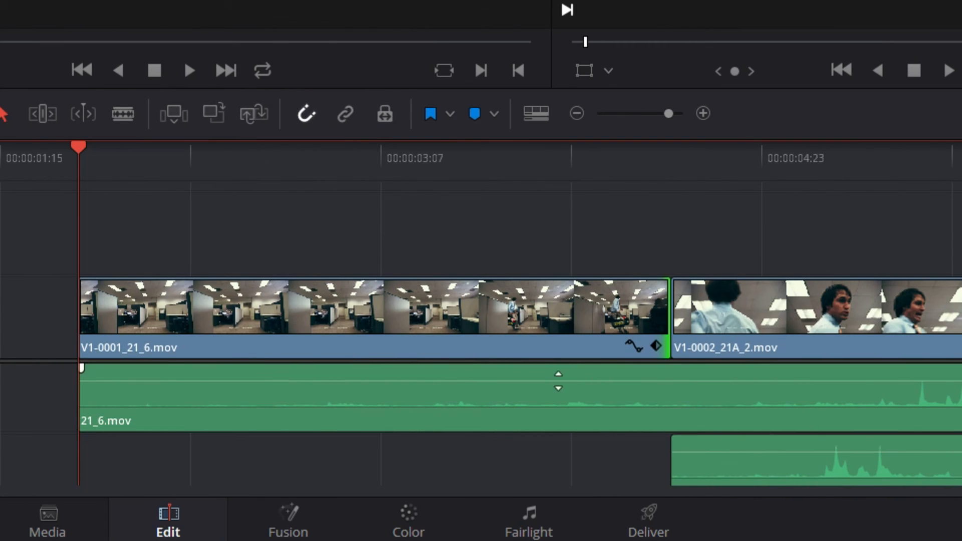
left_click_drag(670, 314, 516, 273)
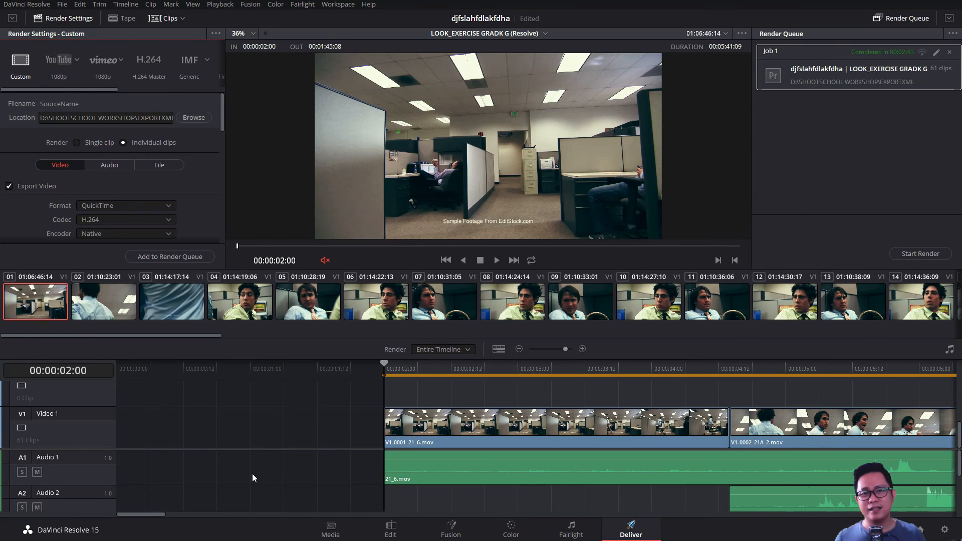